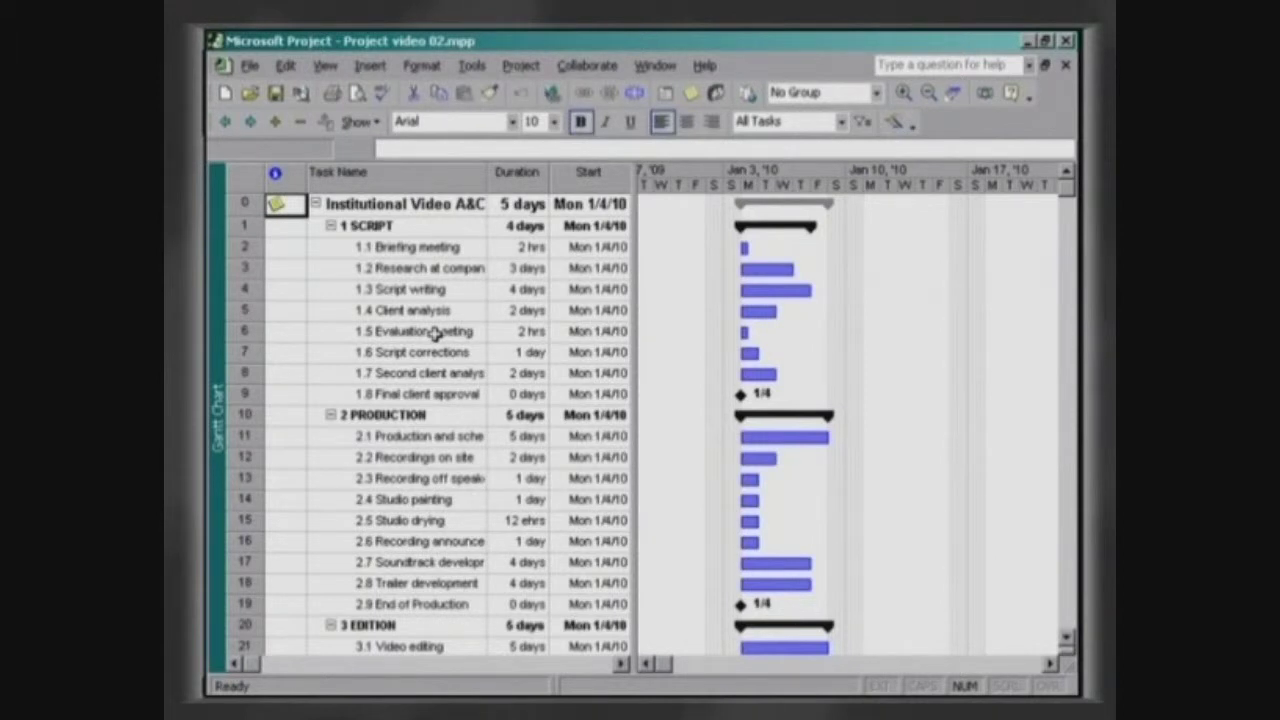
Step: Chain script tasks 1.1–1.8 finish-to-start and autofit the Duration and Start columns
left_click(423, 250)
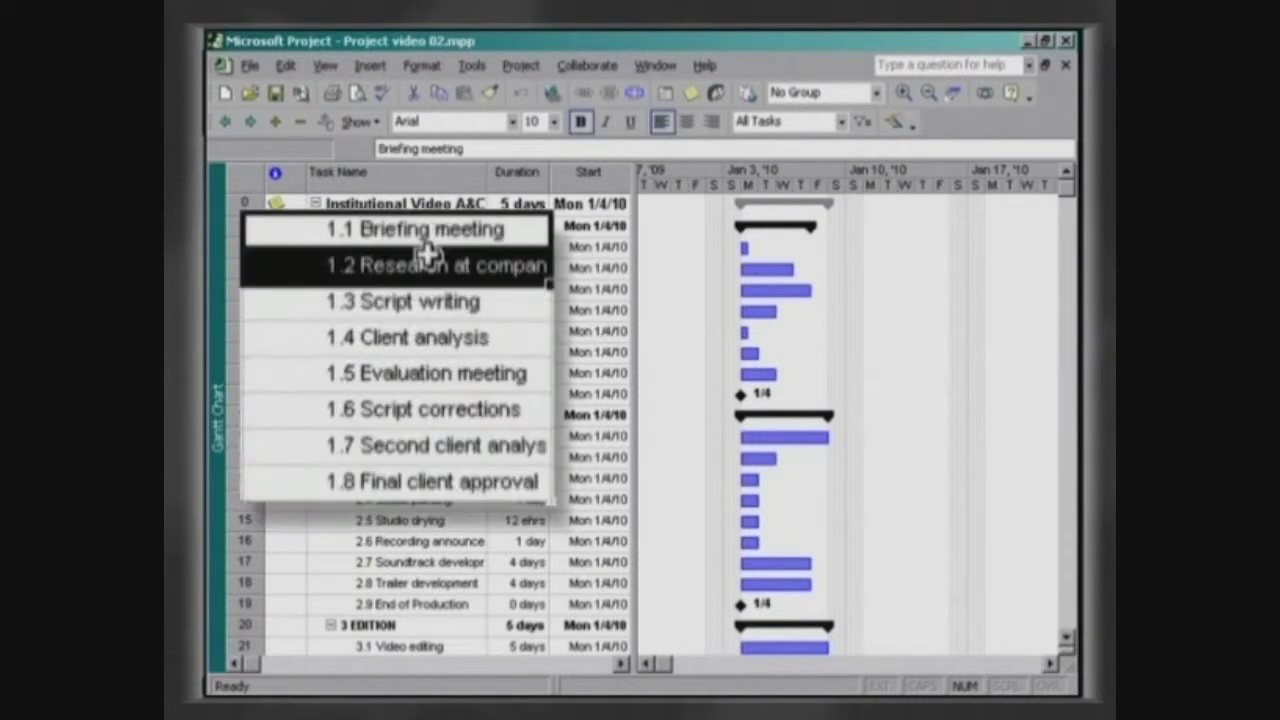
left_click(578, 99)
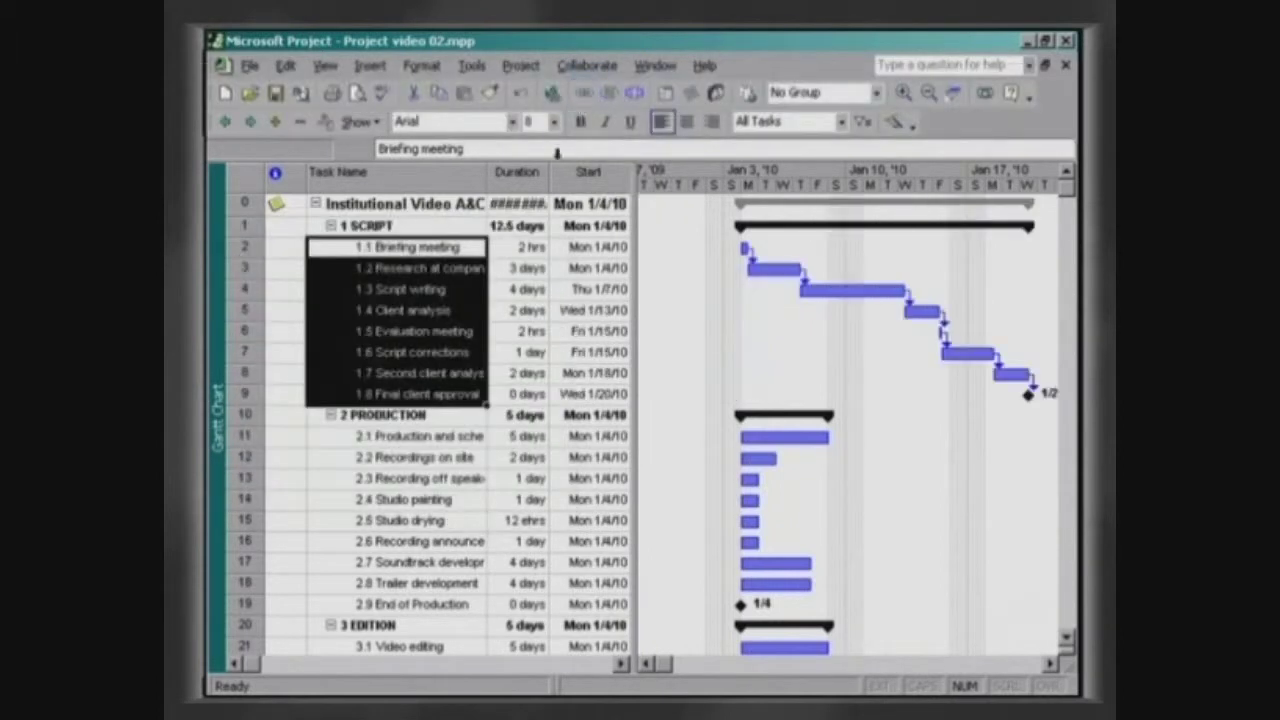
double_click(546, 180)
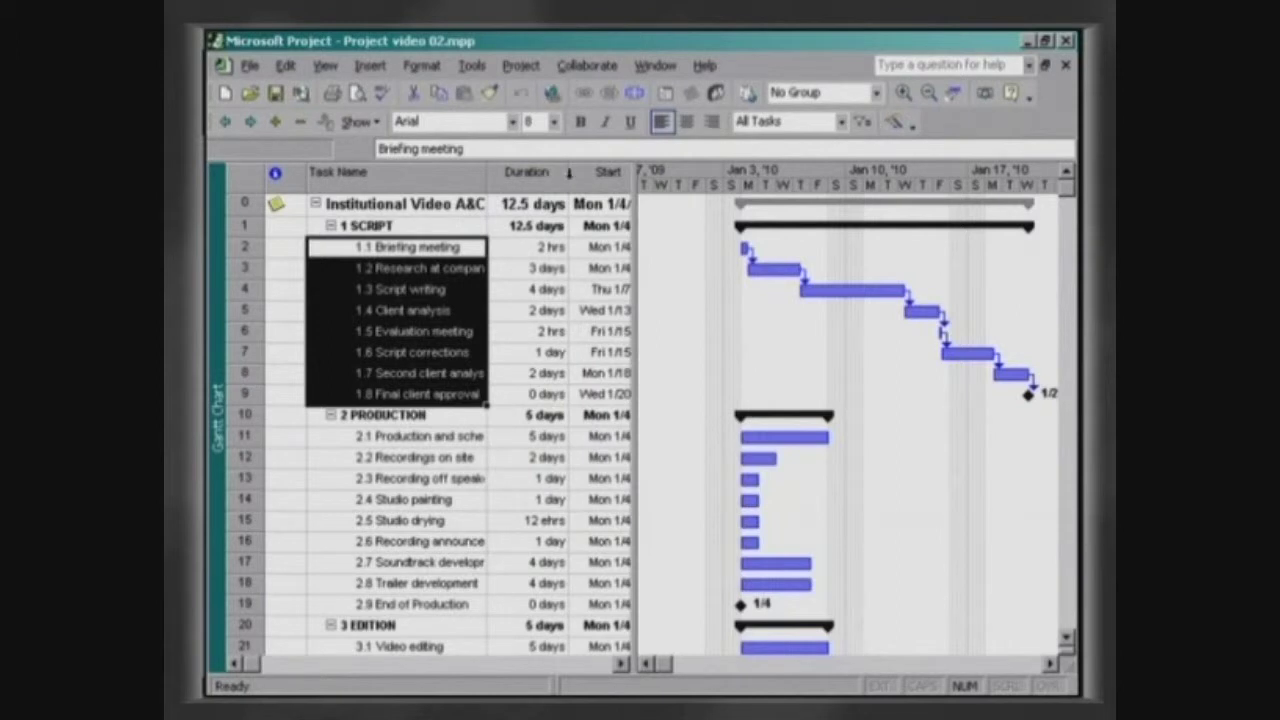
double_click(632, 172)
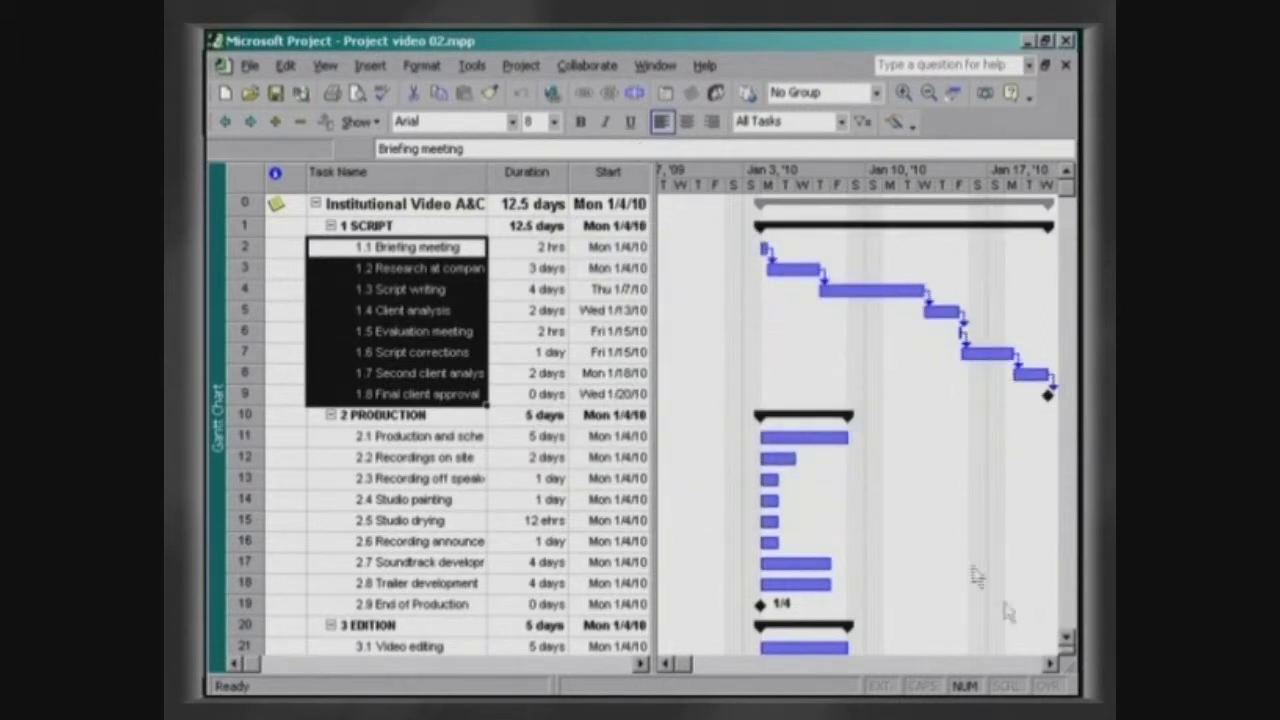
left_click(1050, 664)
left_click(1050, 664)
left_click(1050, 664)
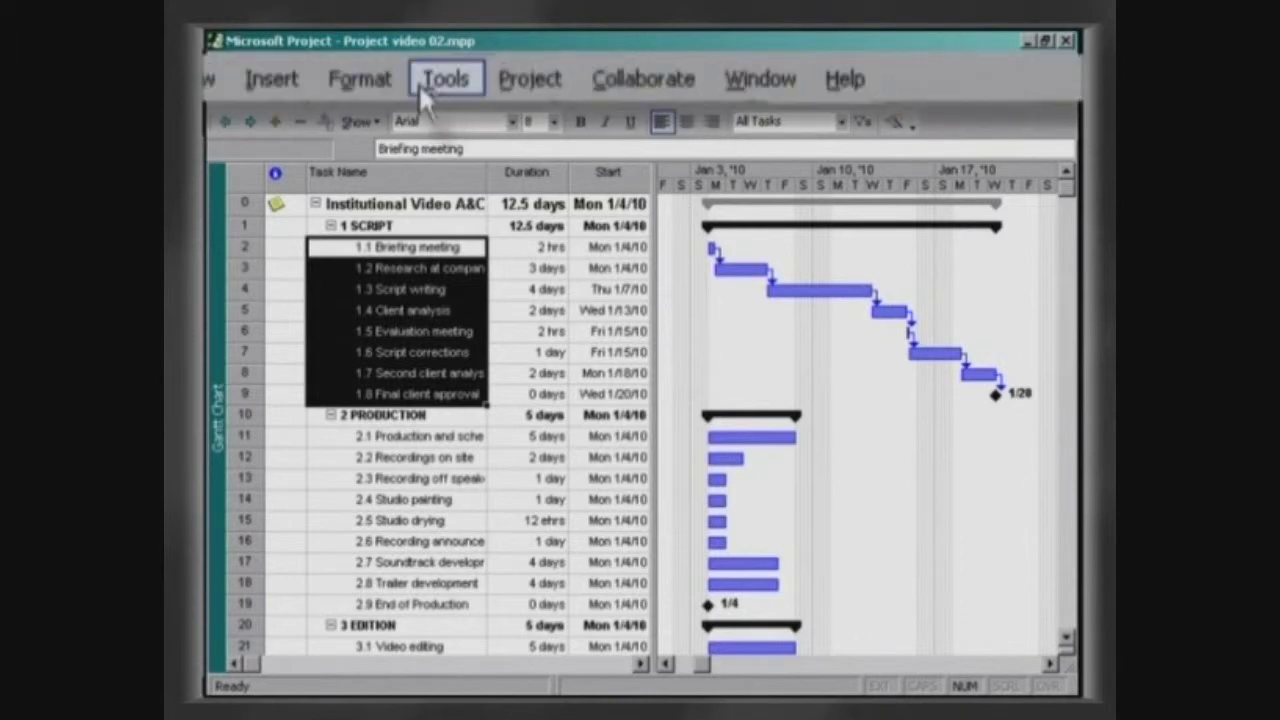
Step: Set the View date format in Options to 'Mon 1/28/02 12:33'
left_click(471, 65)
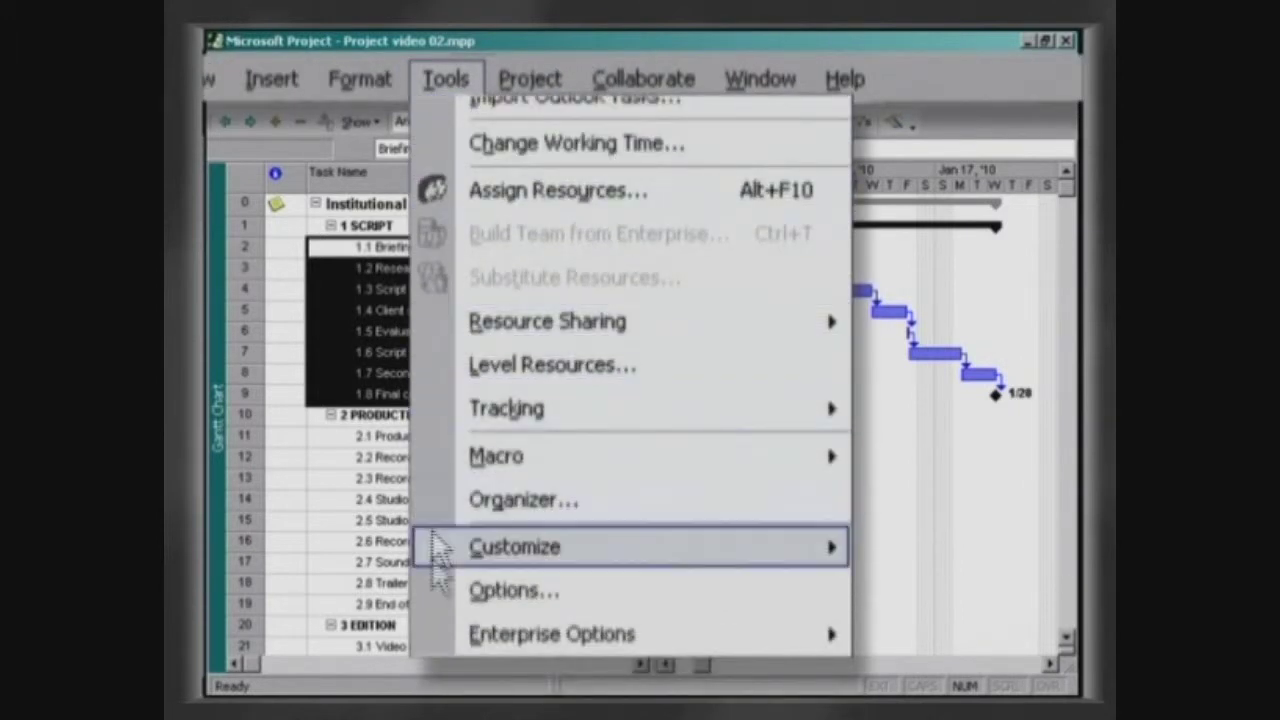
left_click(433, 585)
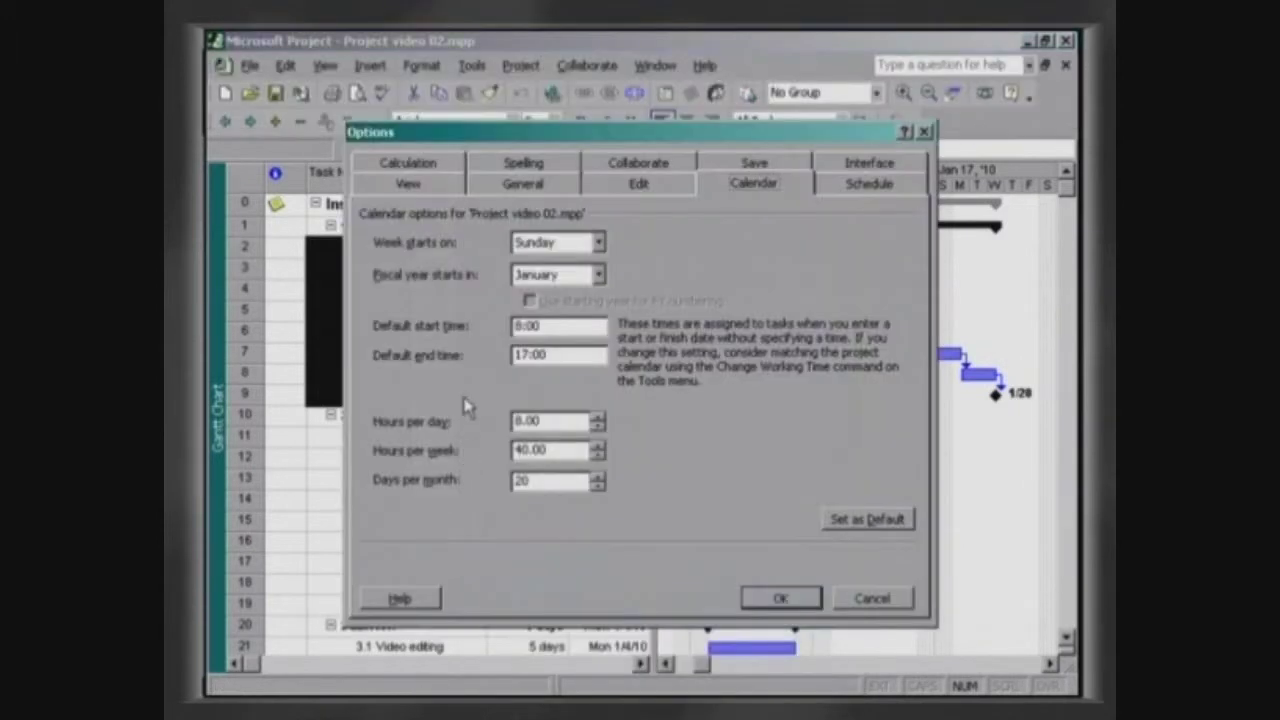
left_click(455, 186)
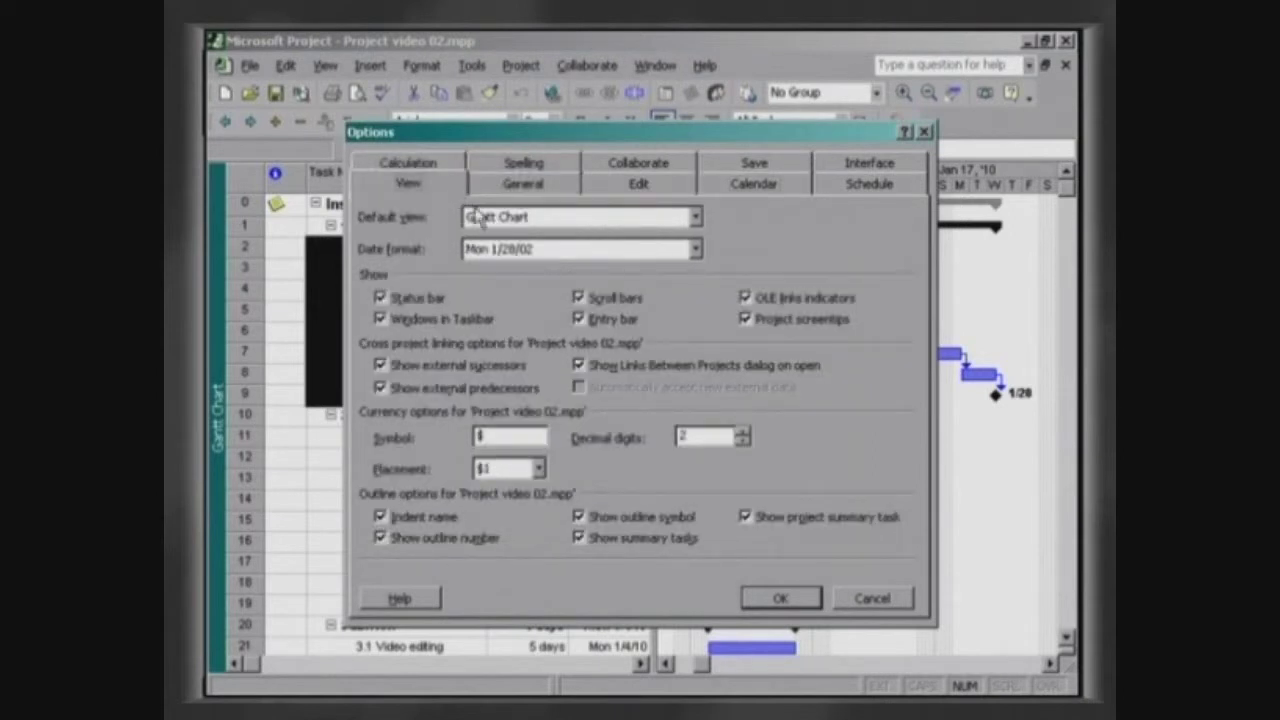
left_click(695, 249)
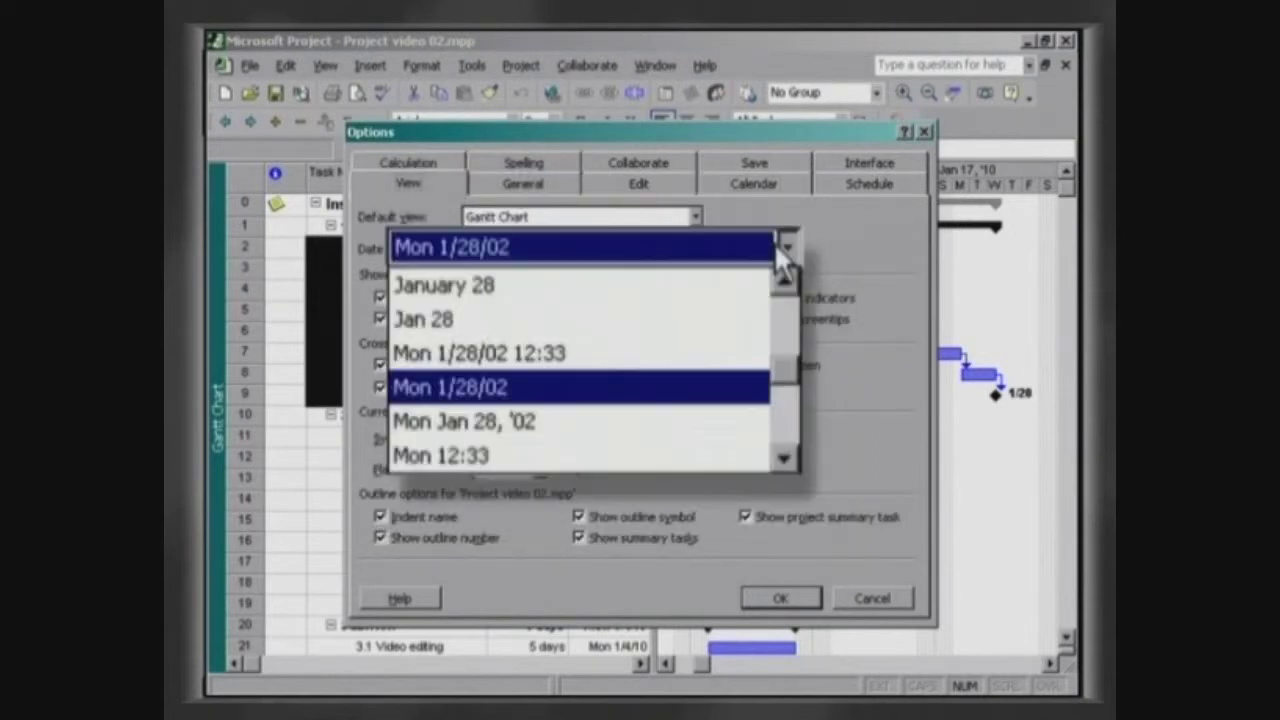
left_click(760, 366)
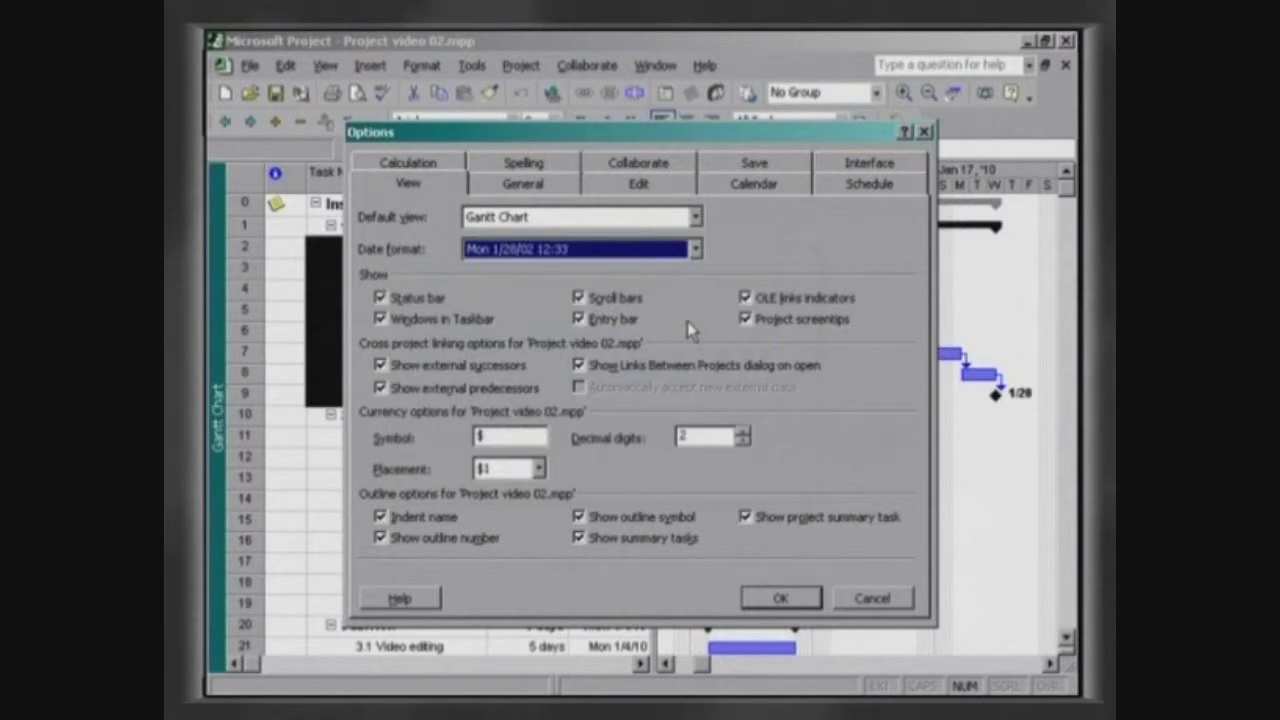
left_click(782, 598)
Step: Widen the task table to reveal Finish and autofit the Start and Finish columns
left_click_drag(656, 180, 836, 176)
double_click(648, 175)
double_click(771, 175)
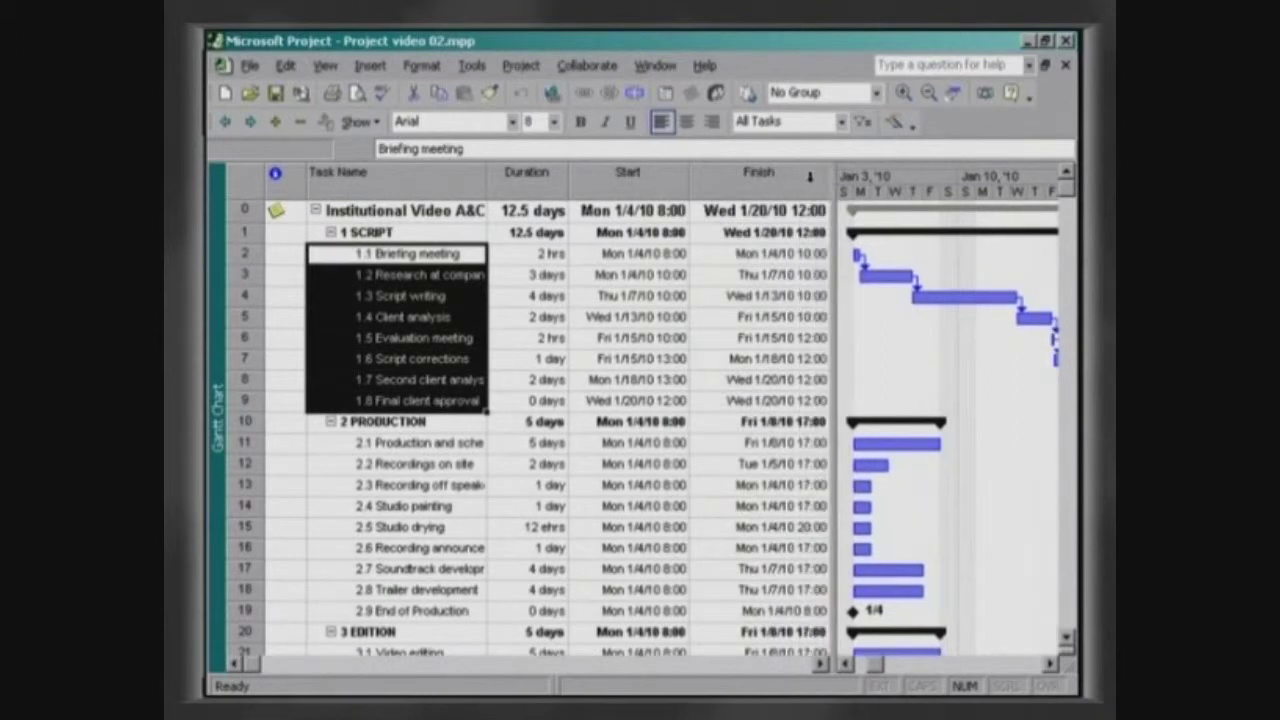
left_click(338, 253)
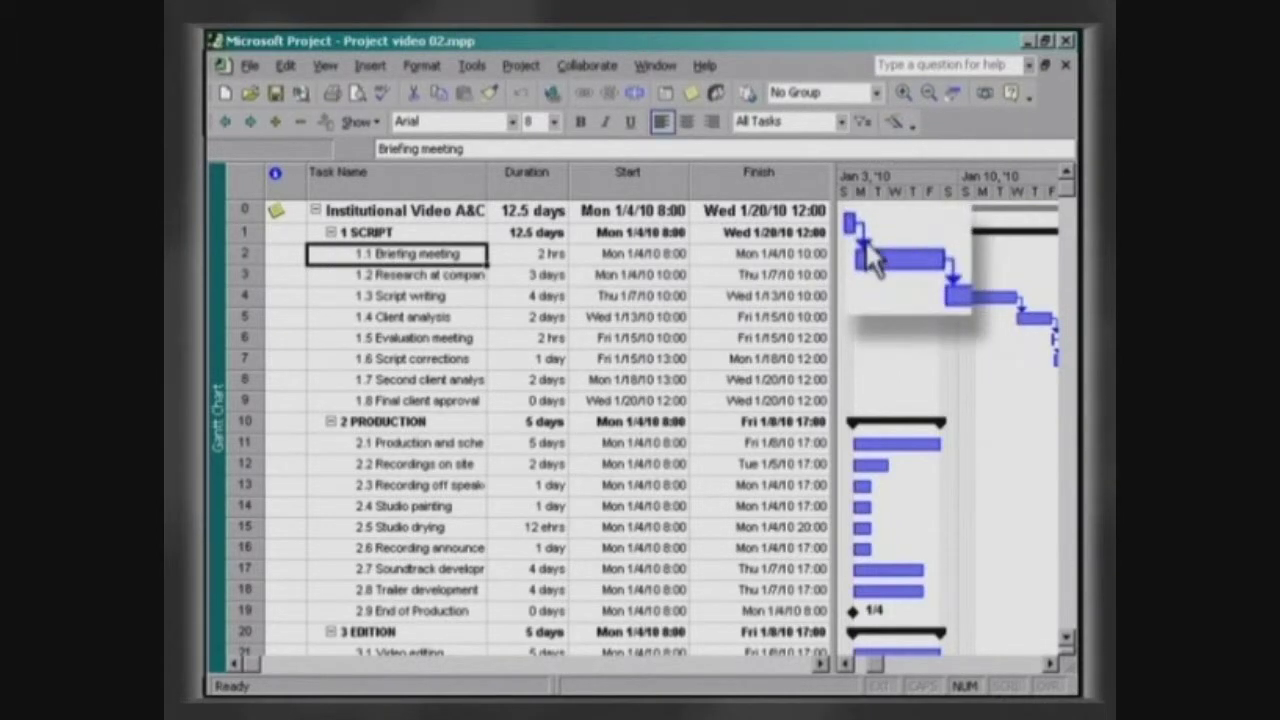
Step: Give the Briefing meeting to Research at company link a 6h lag
mouse_move(870, 258)
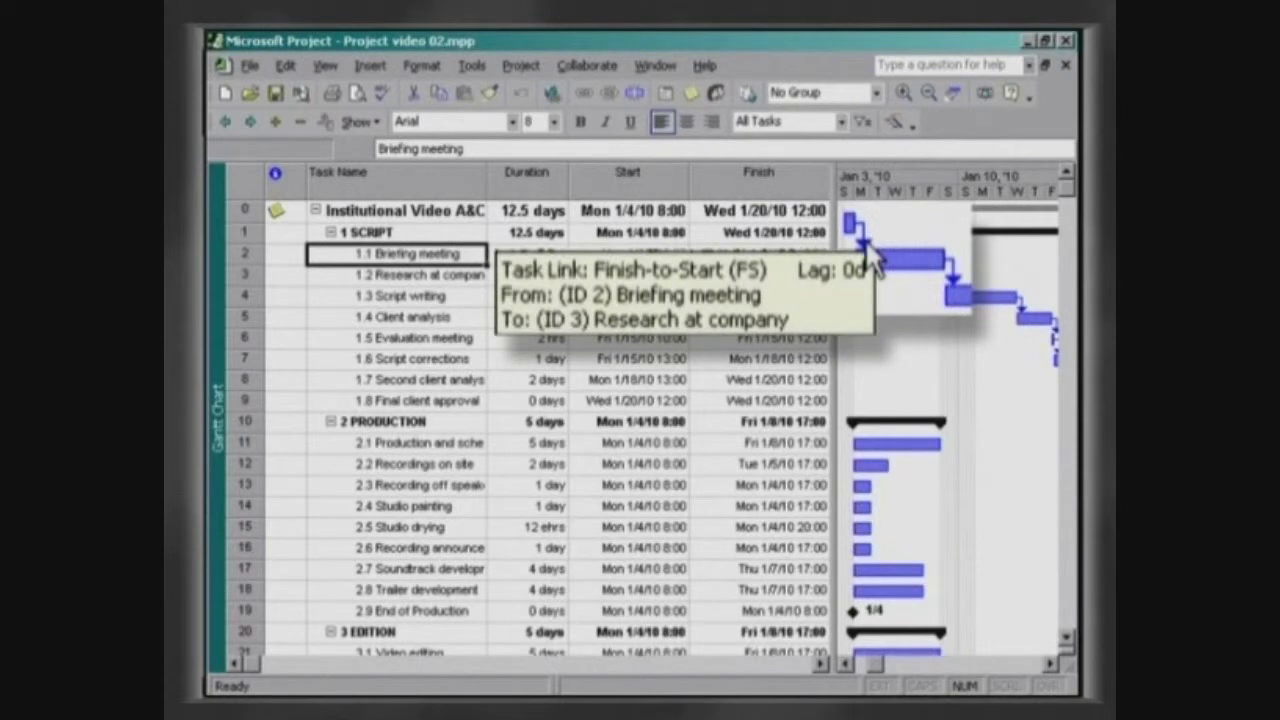
double_click(872, 258)
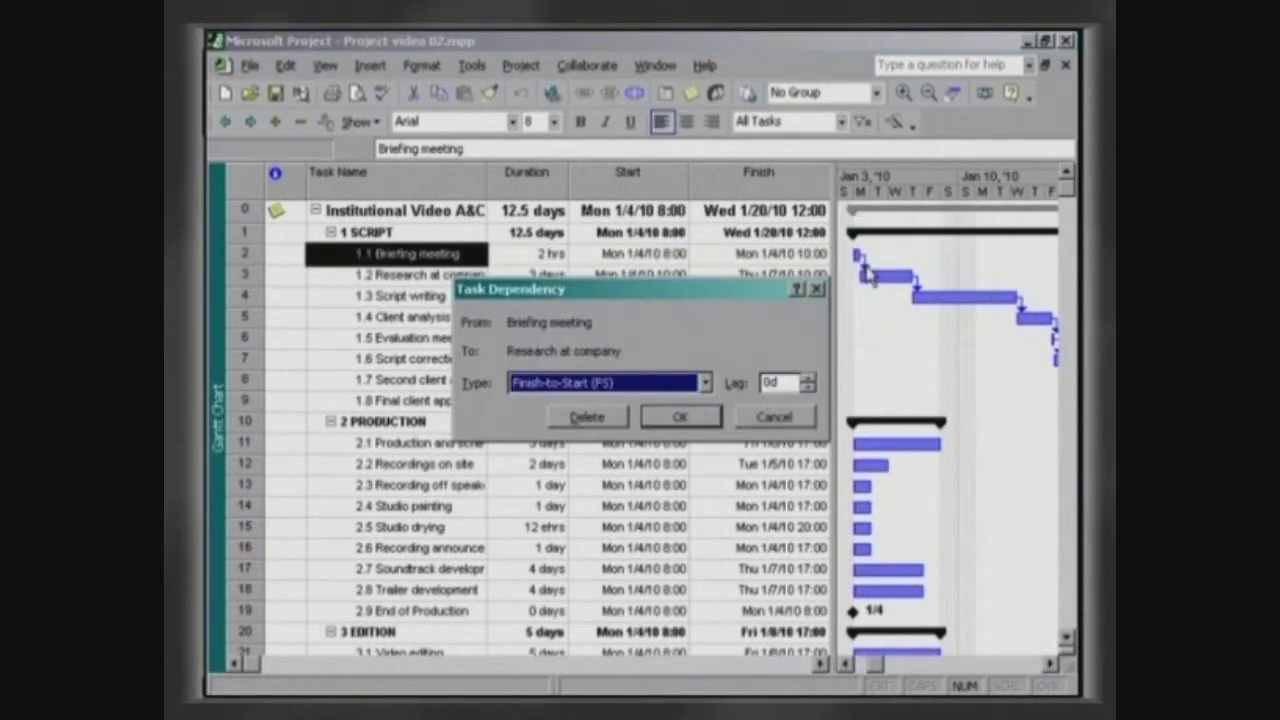
left_click(787, 377)
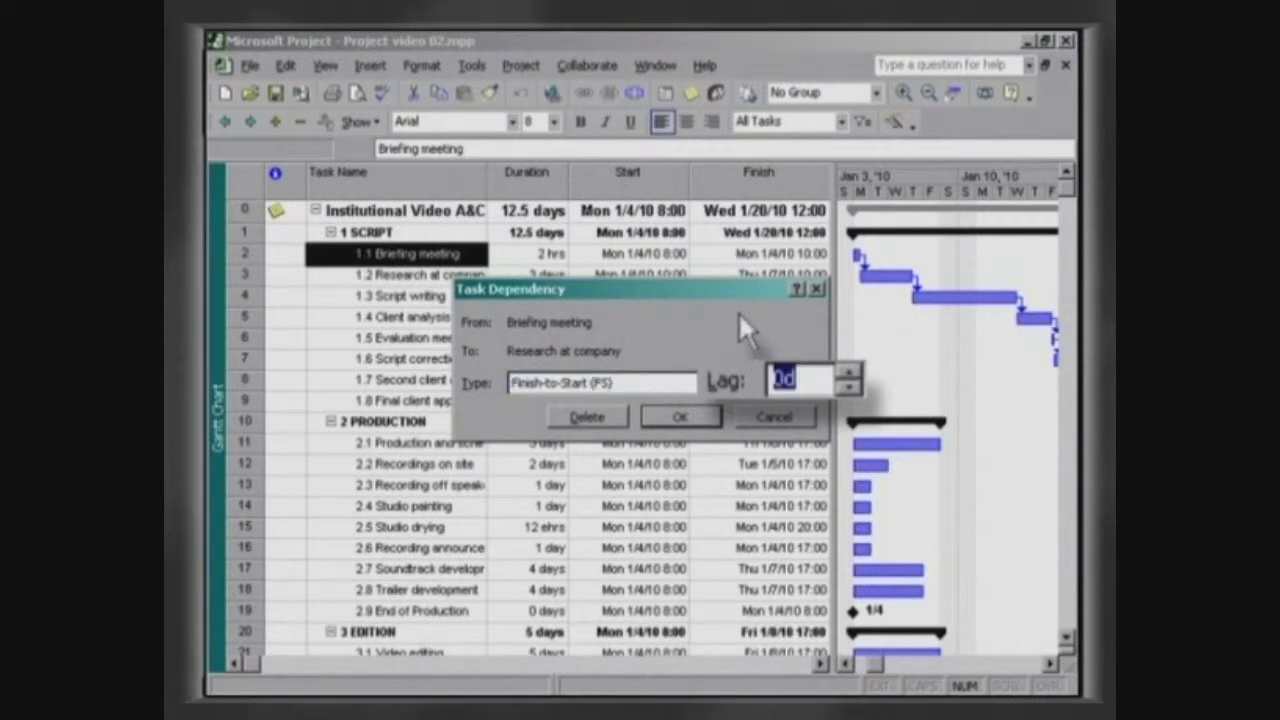
type("6h")
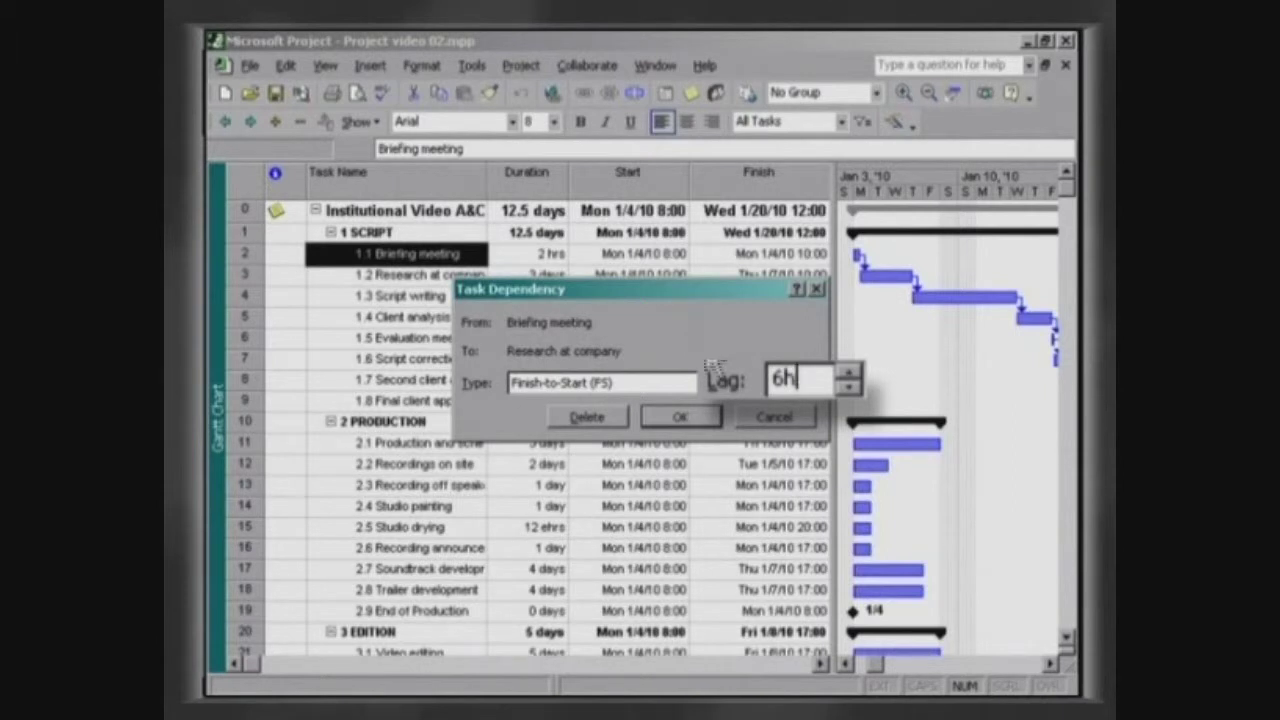
left_click(698, 418)
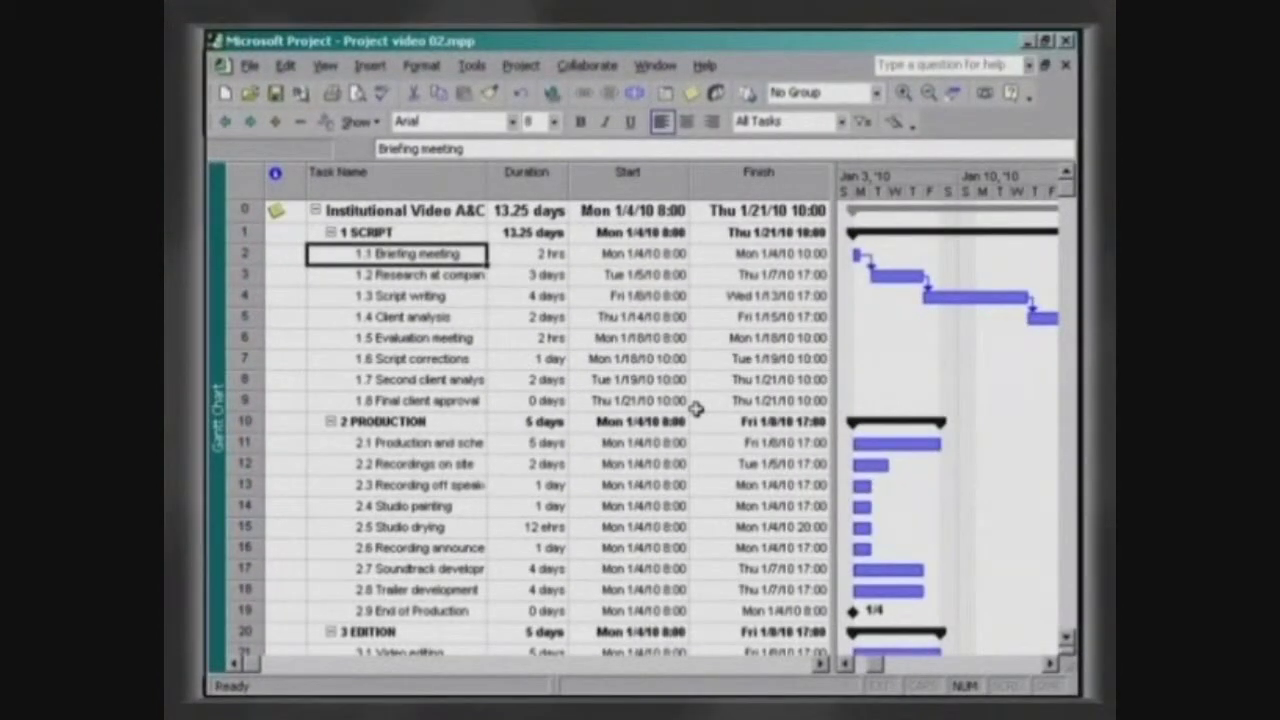
left_click(337, 296)
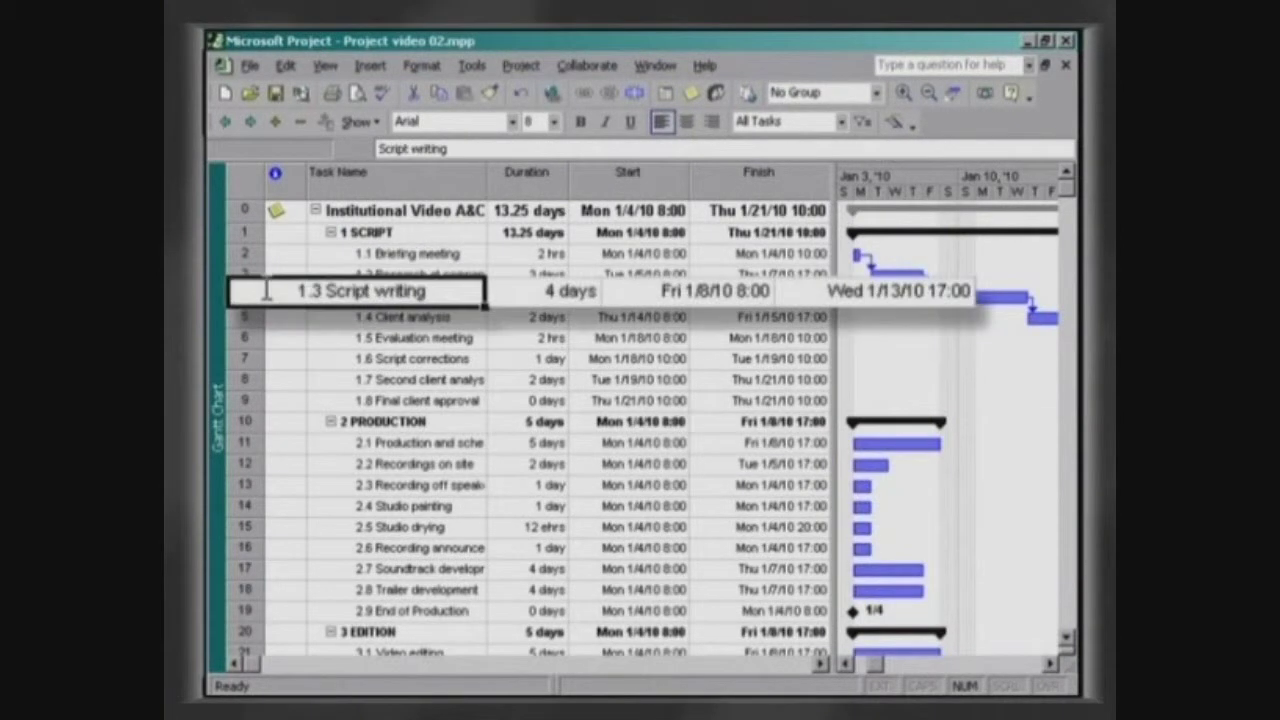
left_click(465, 68)
left_click(520, 194)
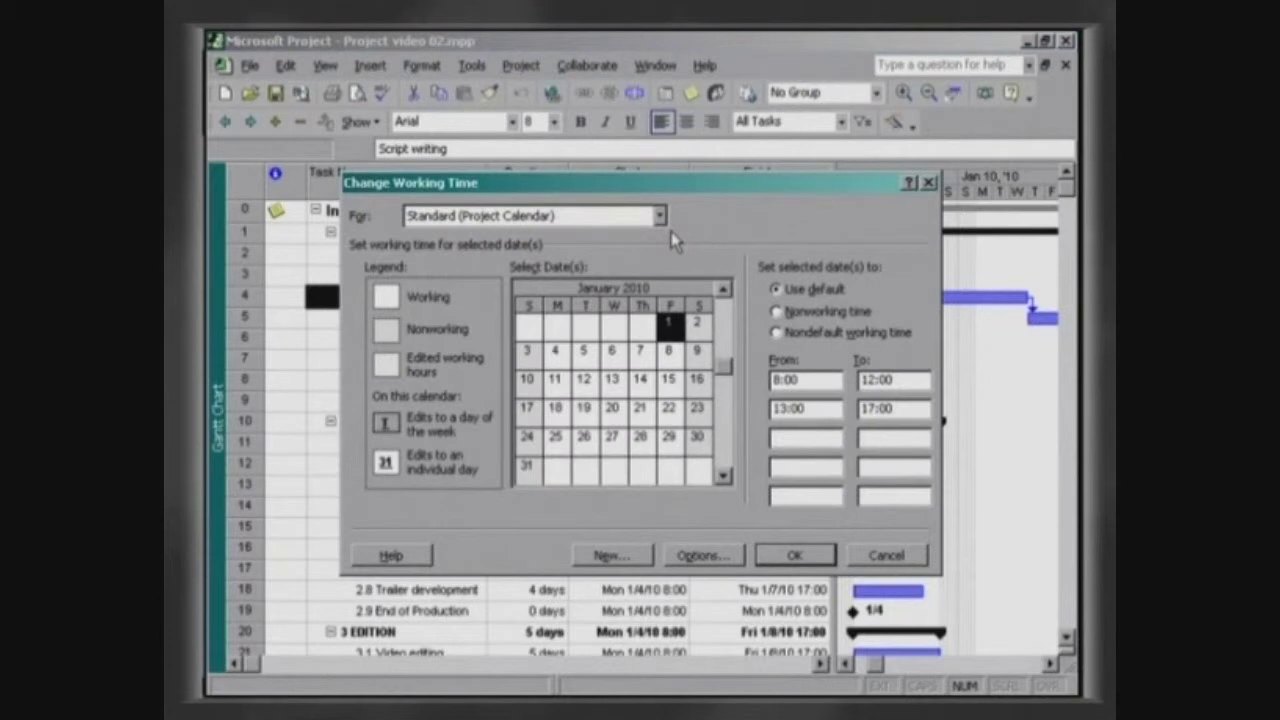
left_click(668, 350)
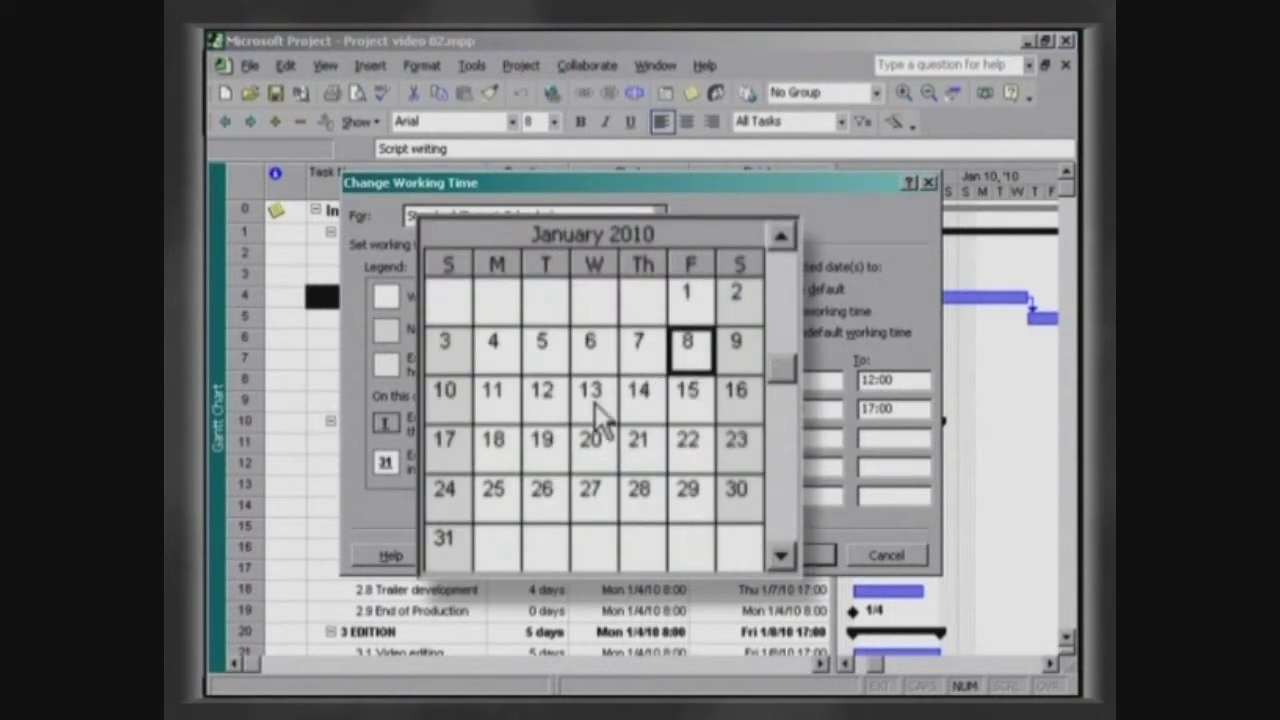
left_click(500, 405, "ctrl")
left_click(545, 410, "ctrl")
left_click(592, 415, "ctrl")
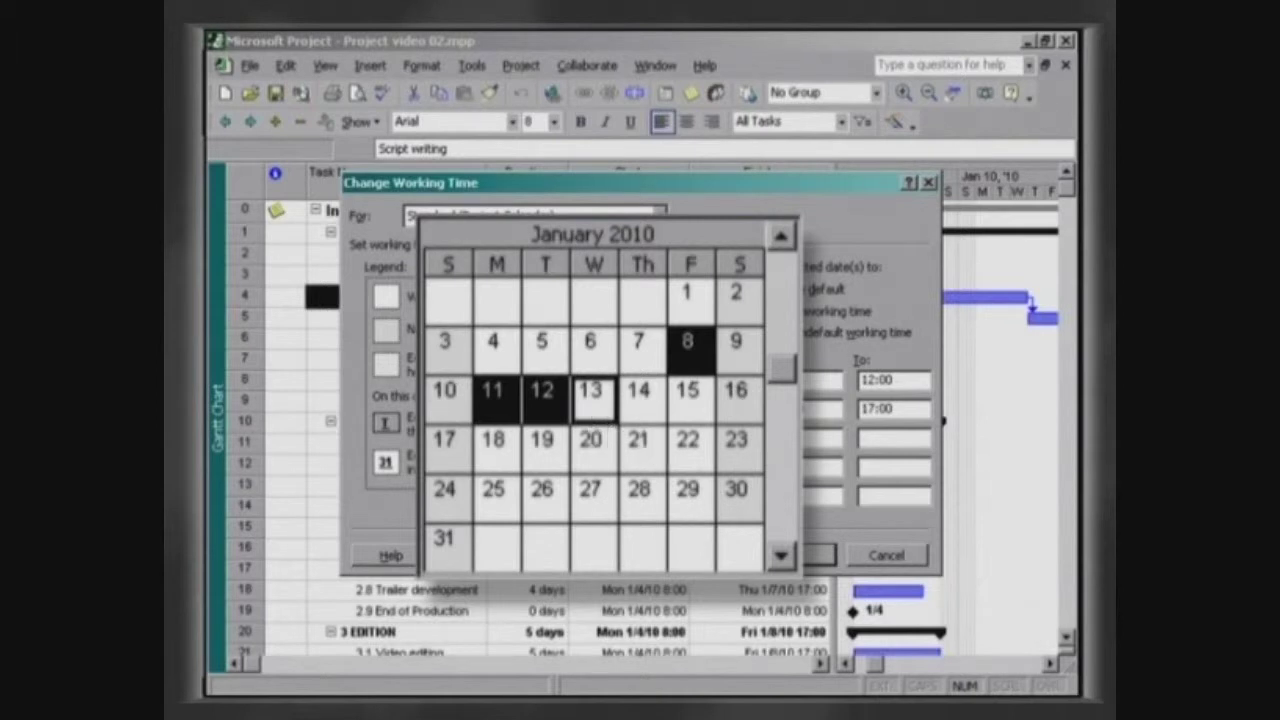
key("Return")
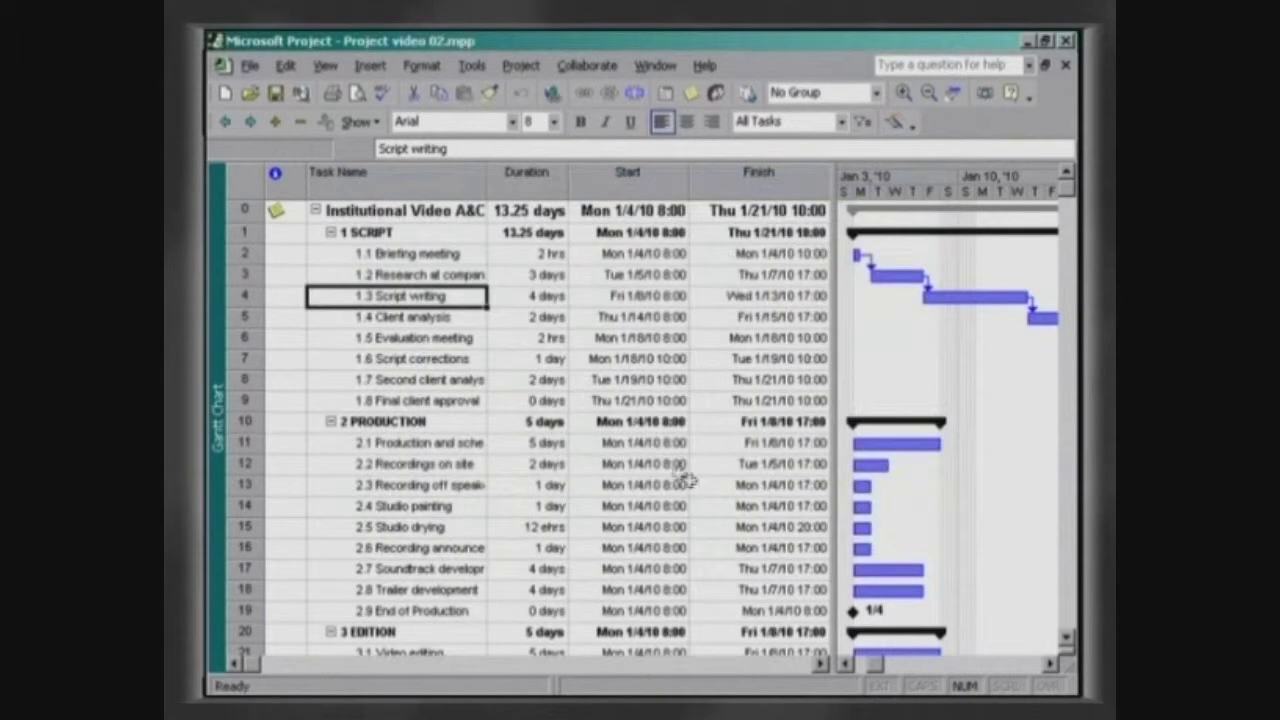
left_click(337, 339)
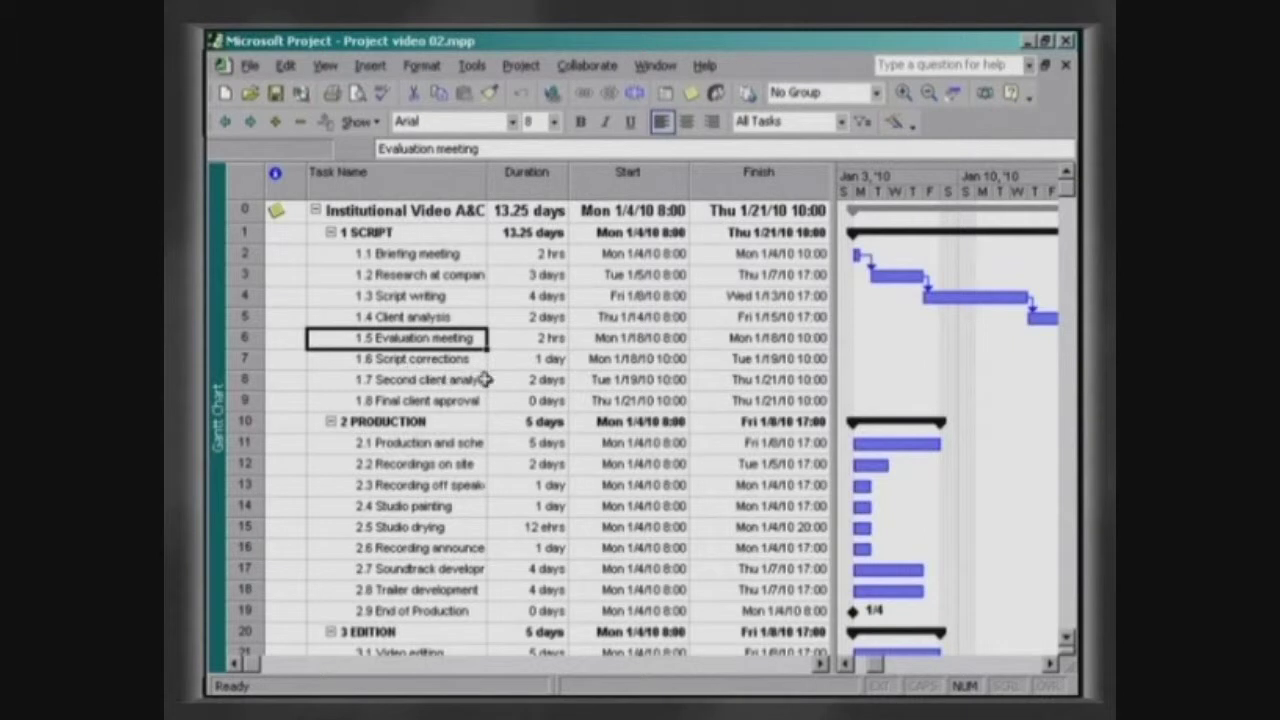
Step: Change the Script corrections duration to 6h
left_click(513, 362)
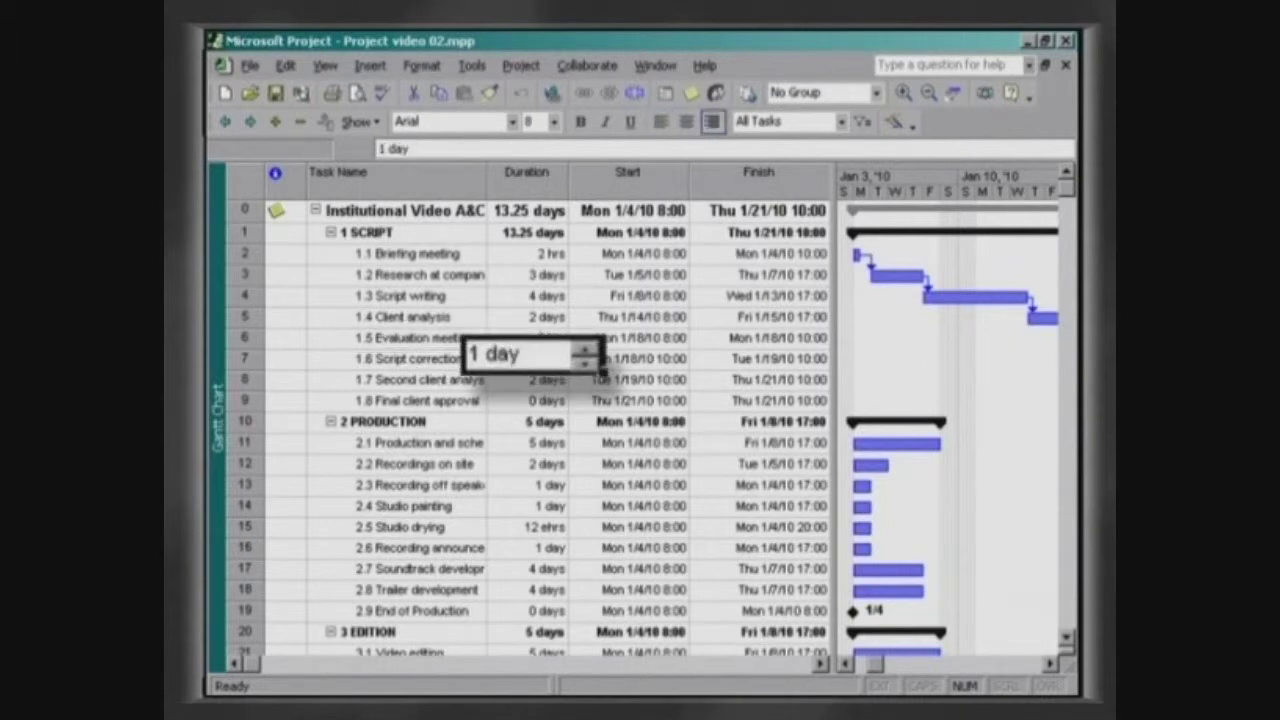
type("6h")
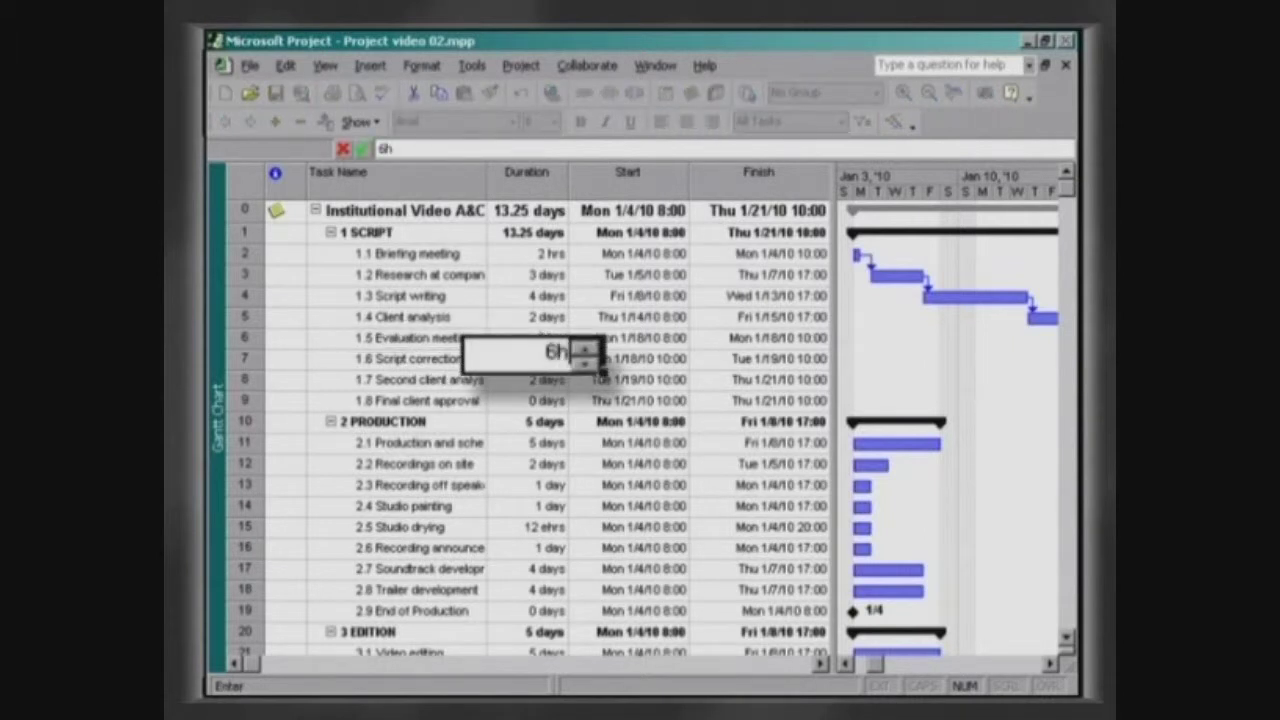
key("Return")
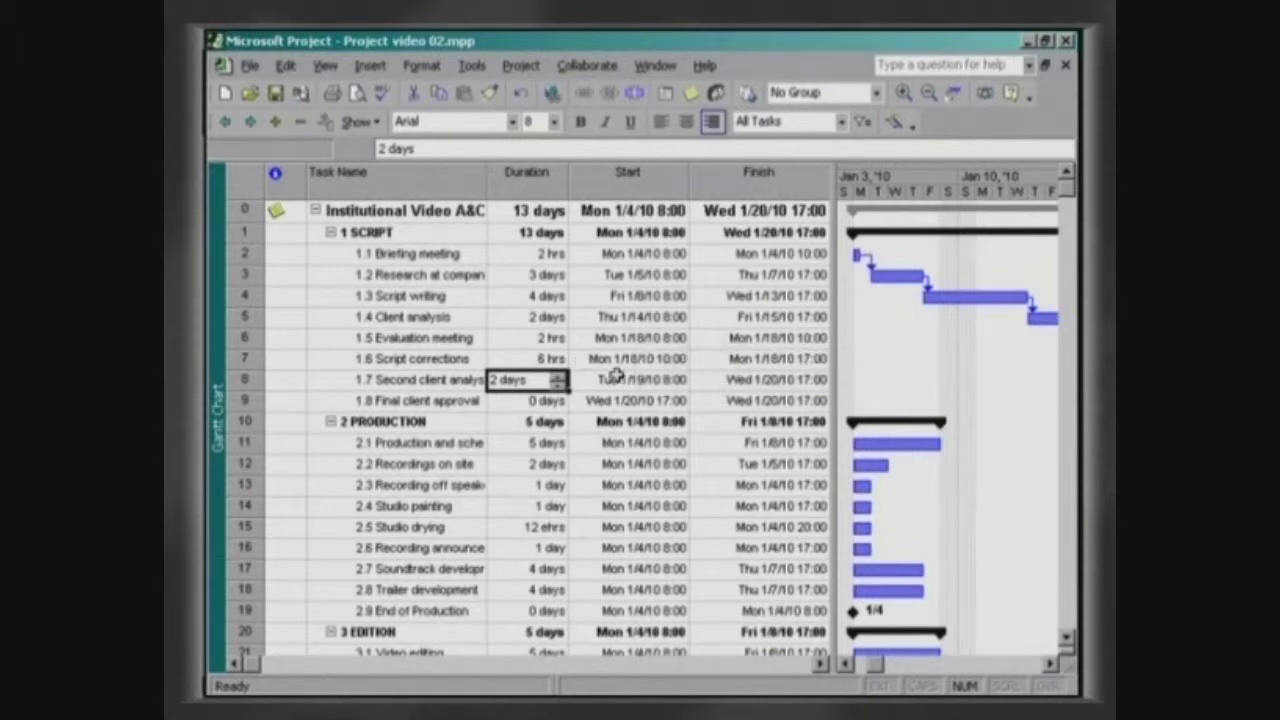
left_click(1050, 664)
left_click(1050, 664)
left_click(1050, 664)
left_click(1050, 664)
left_click(1050, 664)
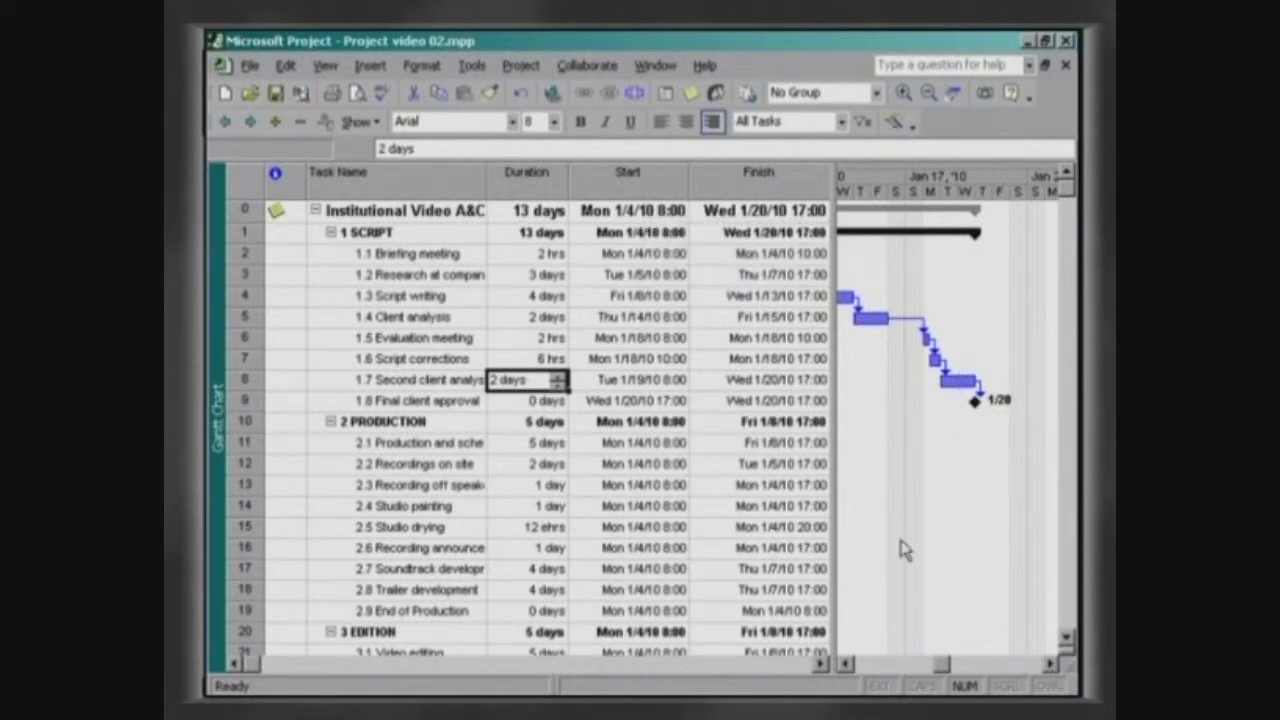
Step: Link the SCRIPT and PRODUCTION summary tasks so Production starts after Script finishes
left_click(826, 236)
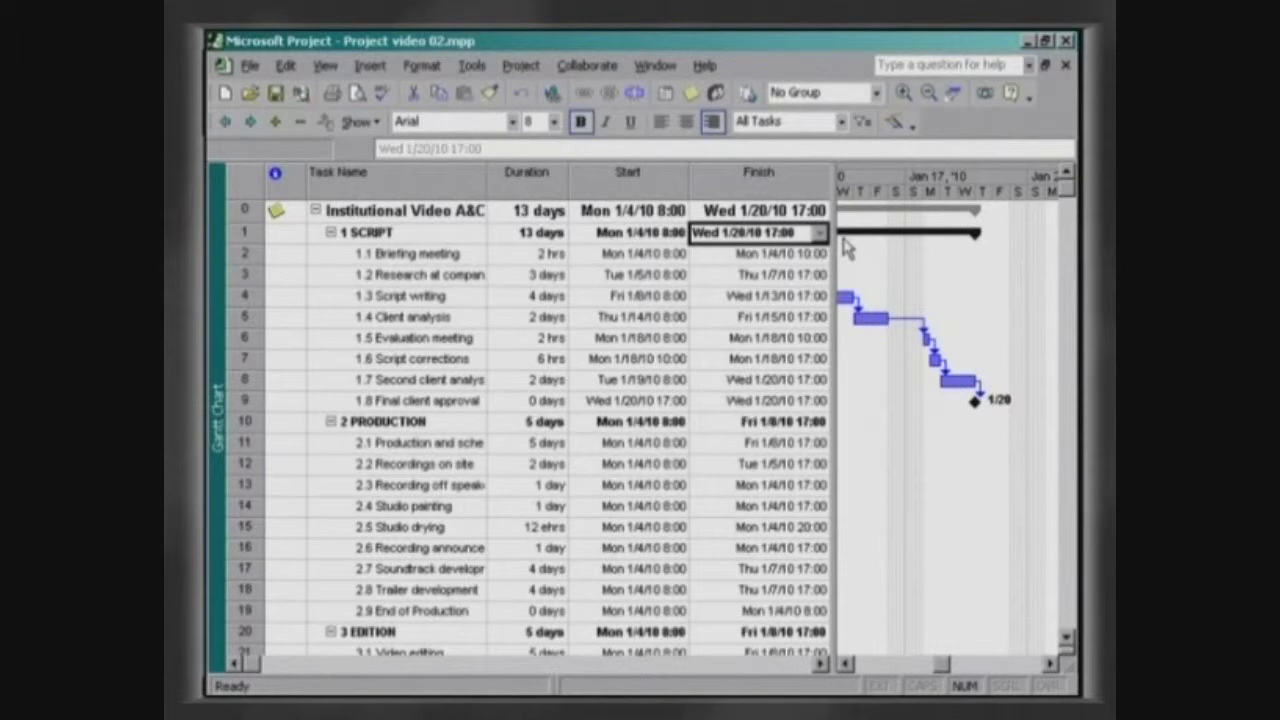
left_click(314, 233)
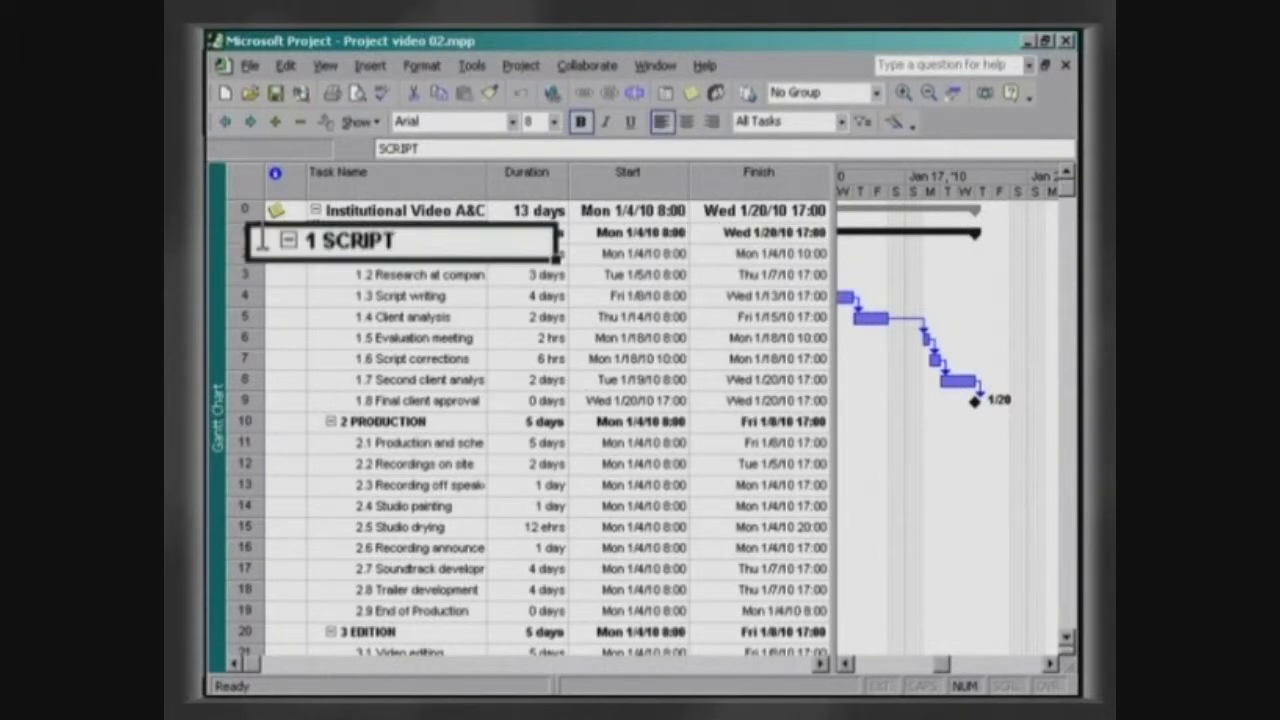
left_click(316, 422)
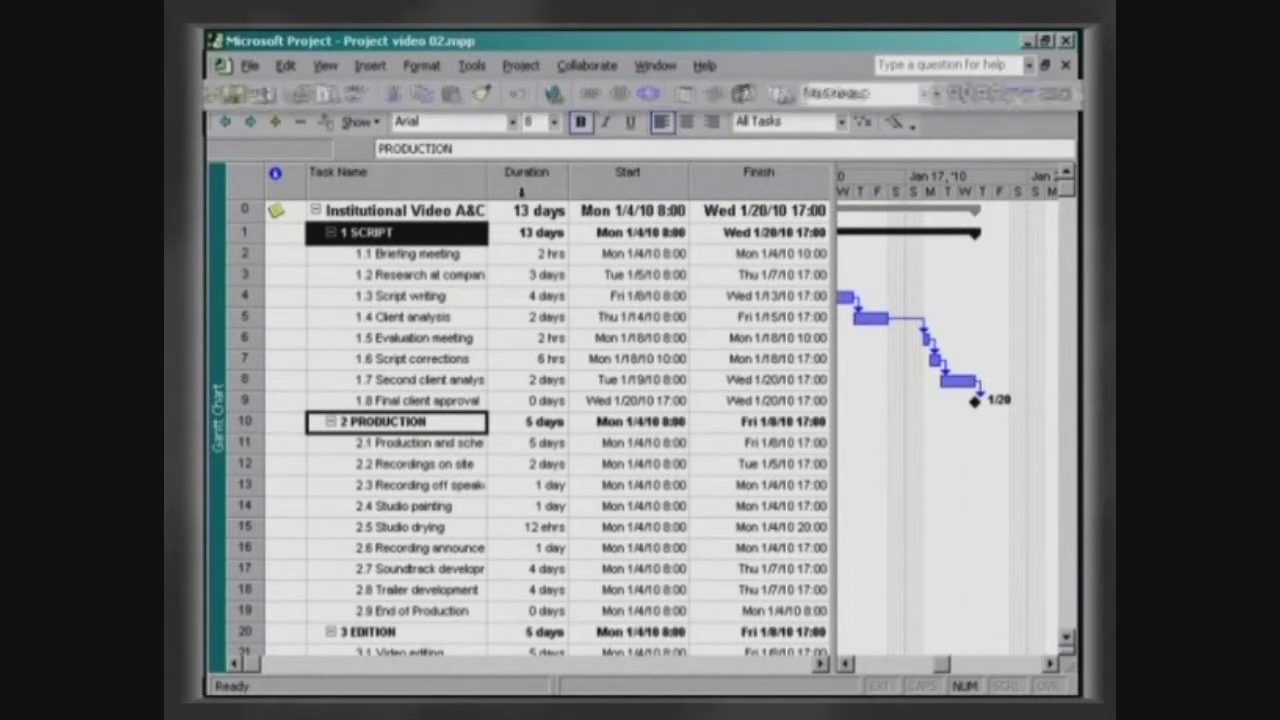
left_click(584, 93)
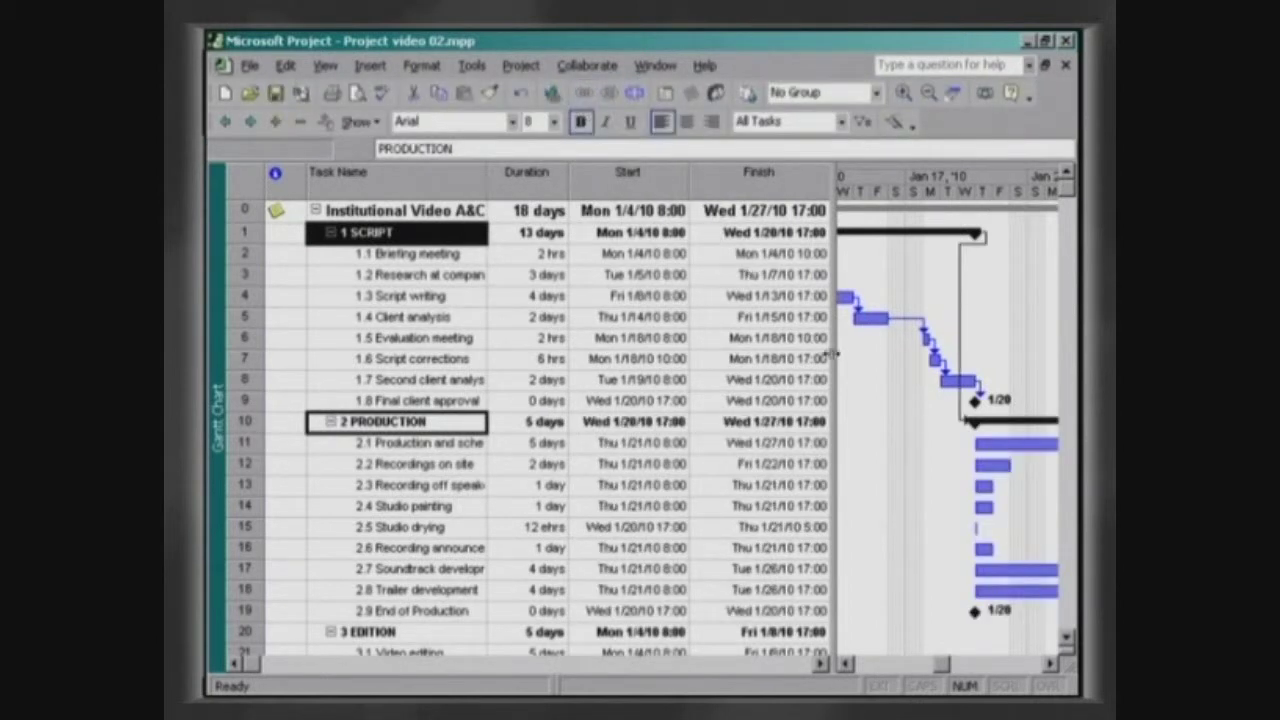
Step: Narrow the task table to end just after the Duration column
left_click_drag(758, 172, 618, 175)
left_click_drag(618, 370, 576, 370)
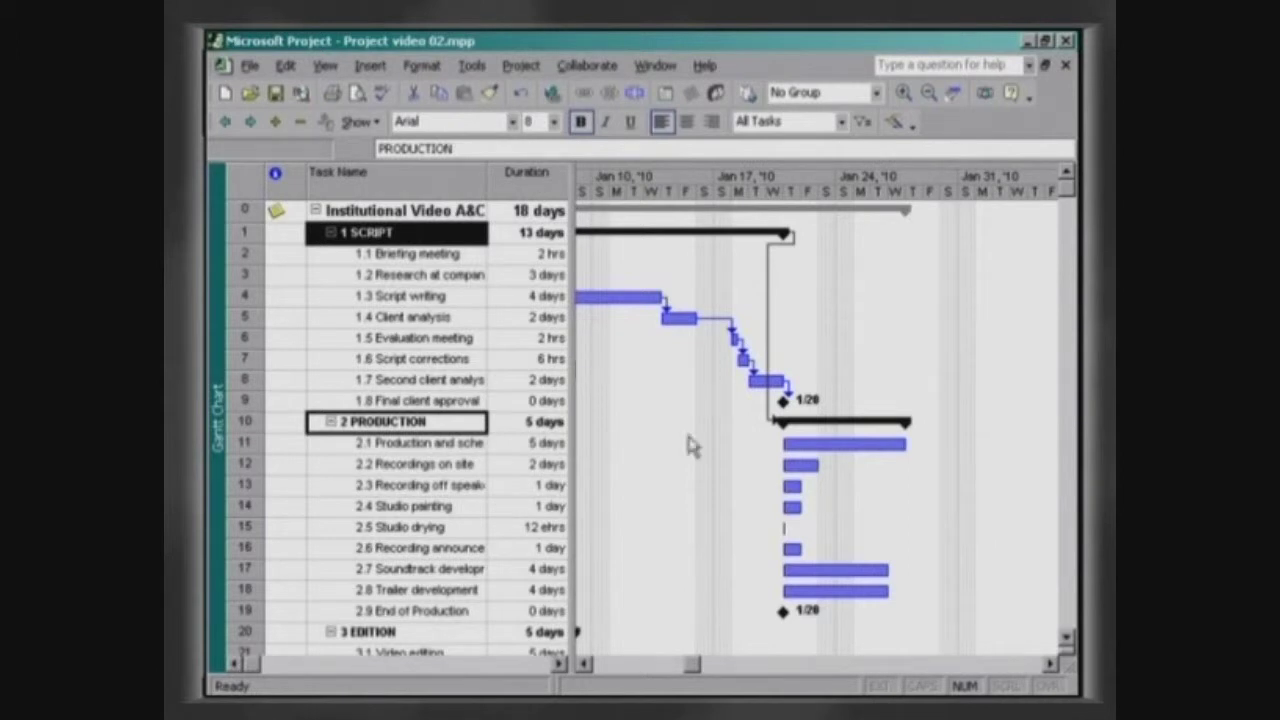
left_click(1049, 664)
left_click(1049, 664)
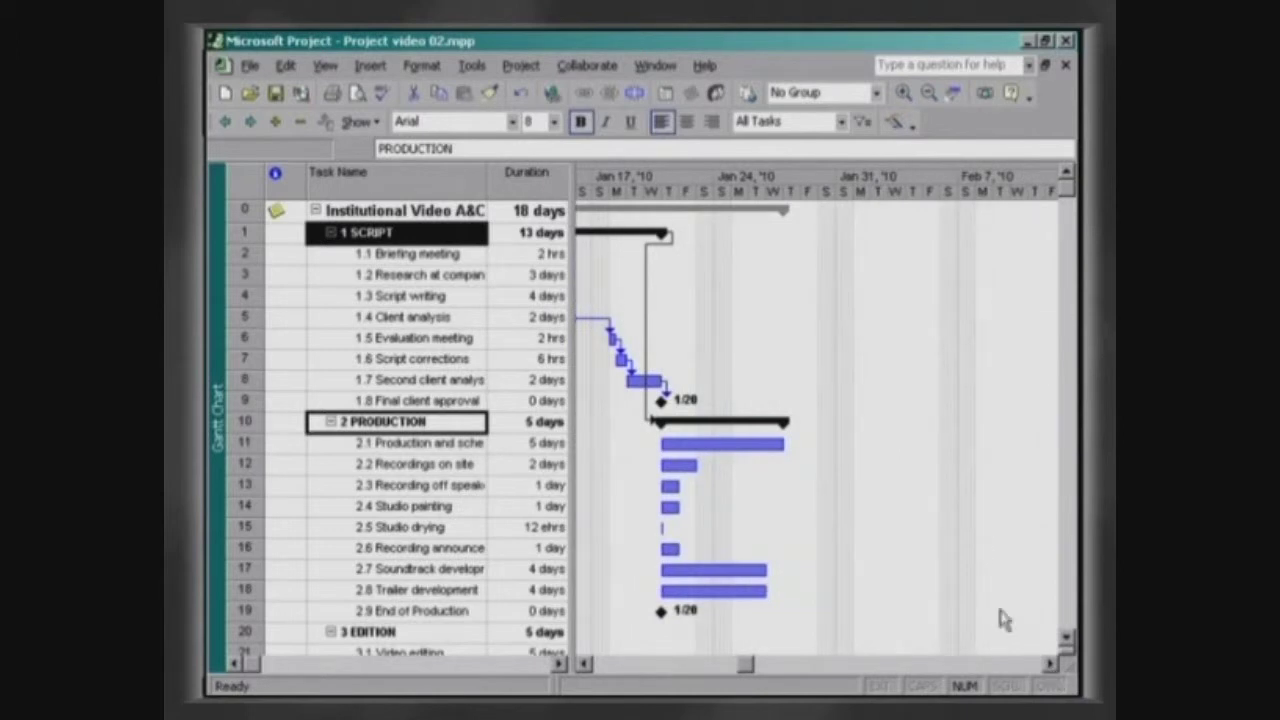
Step: In the Gantt Chart Wizard, choose custom task information with Name right of normal bars
left_click(893, 121)
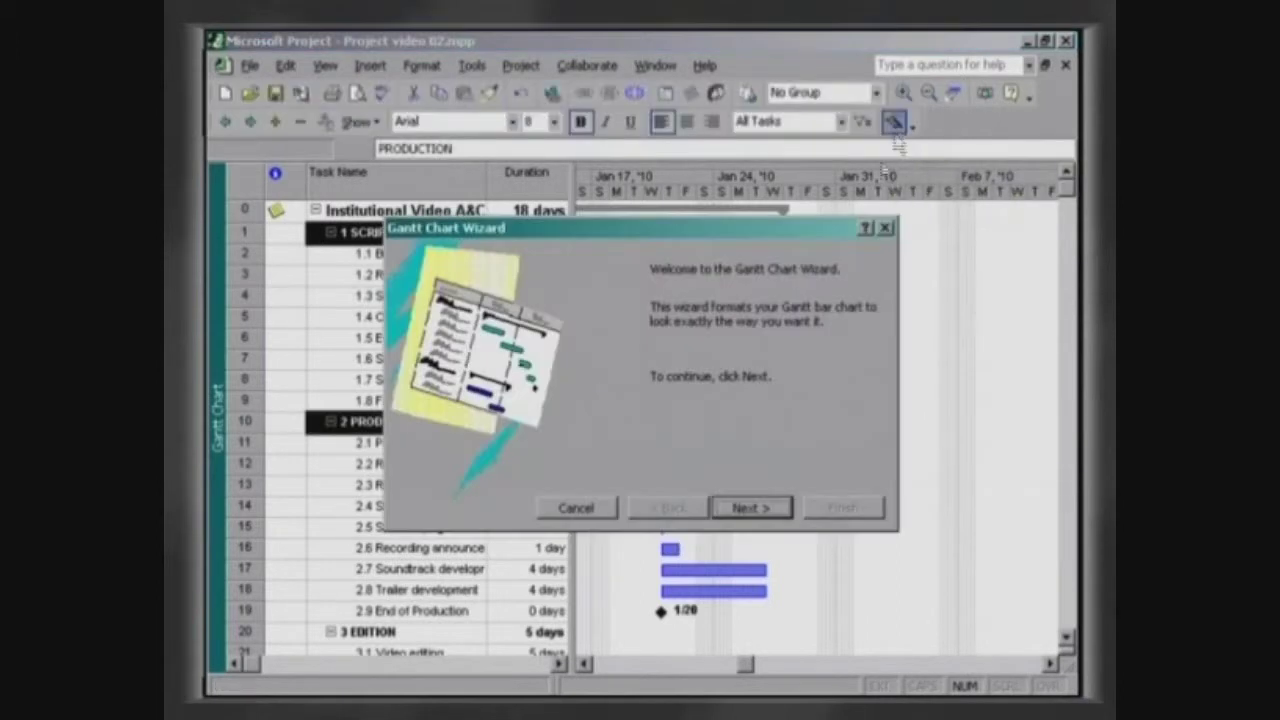
left_click(764, 509)
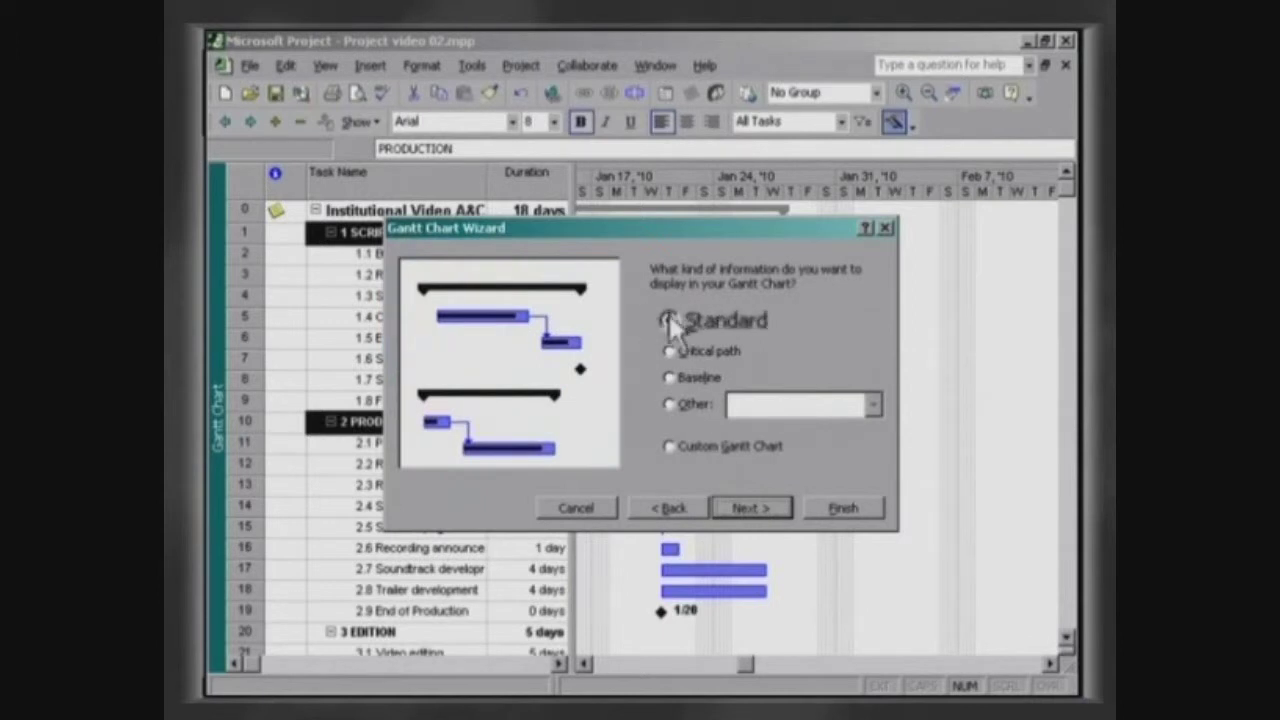
left_click(762, 510)
left_click(655, 438)
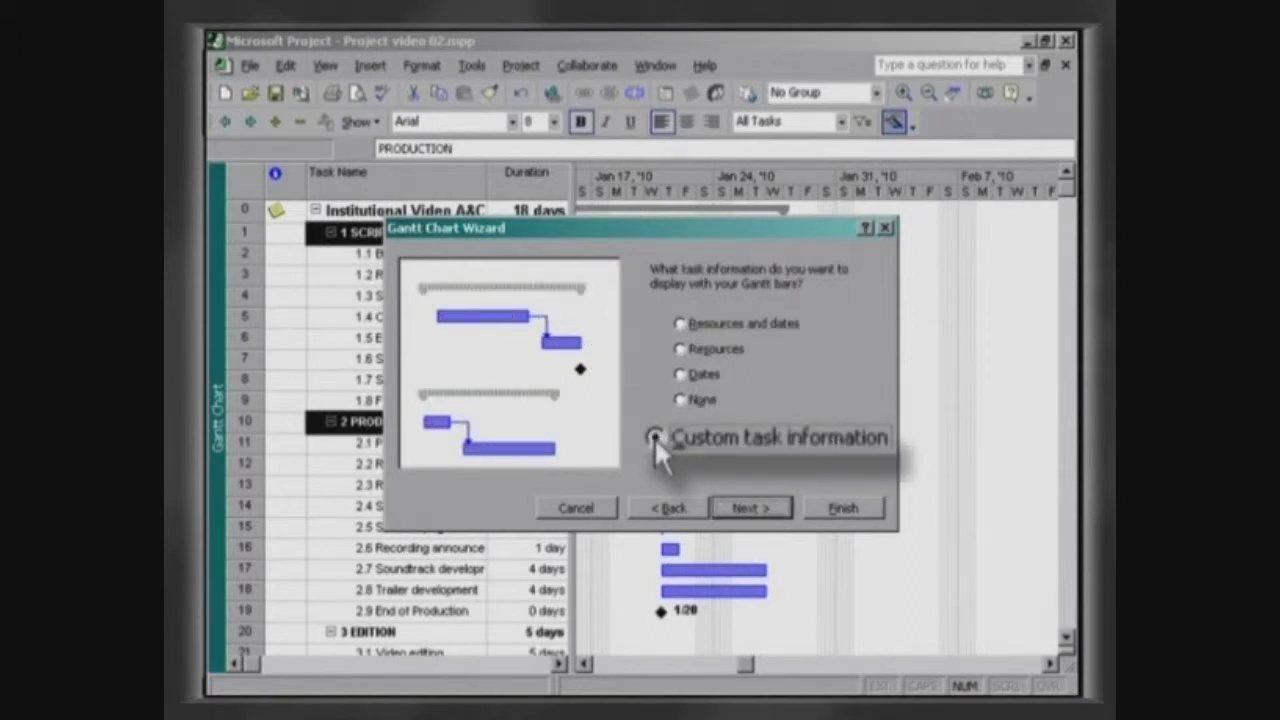
left_click(772, 512)
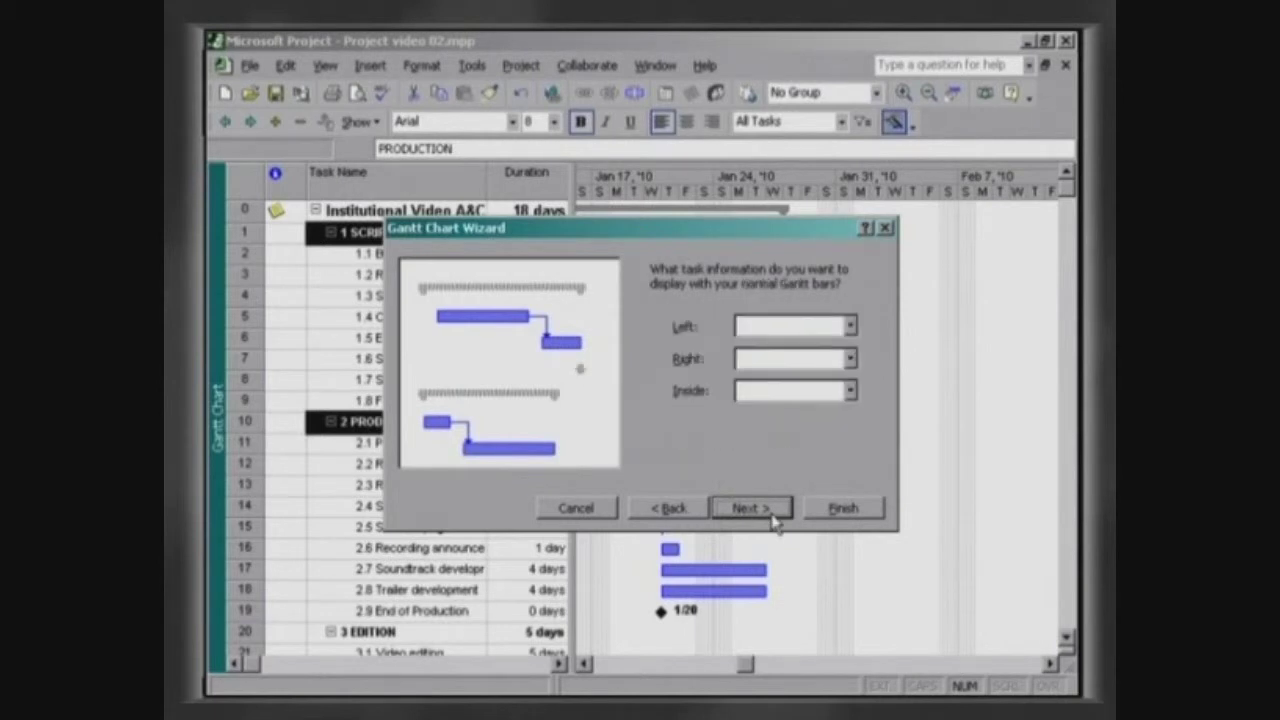
left_click(905, 364)
left_click(893, 619)
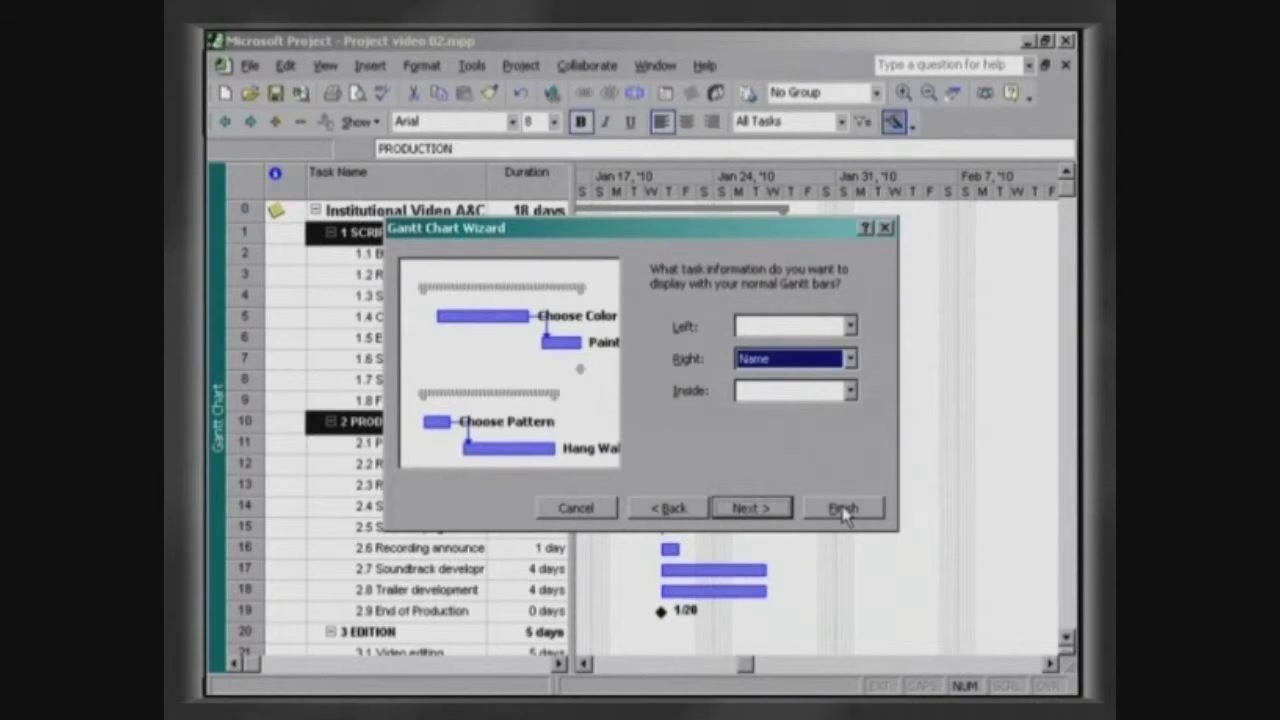
Step: Leave summary bars unlabelled, put Start right of milestones, keep link lines, and format
left_click(770, 510)
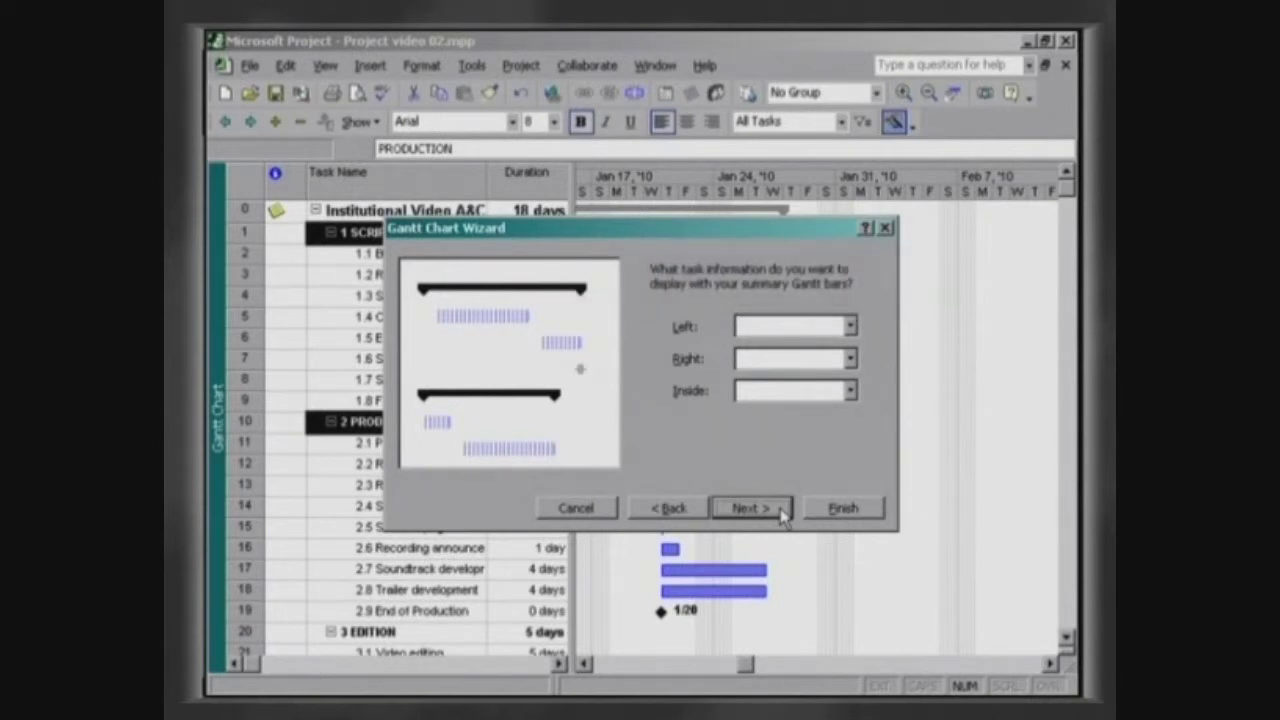
left_click(779, 510)
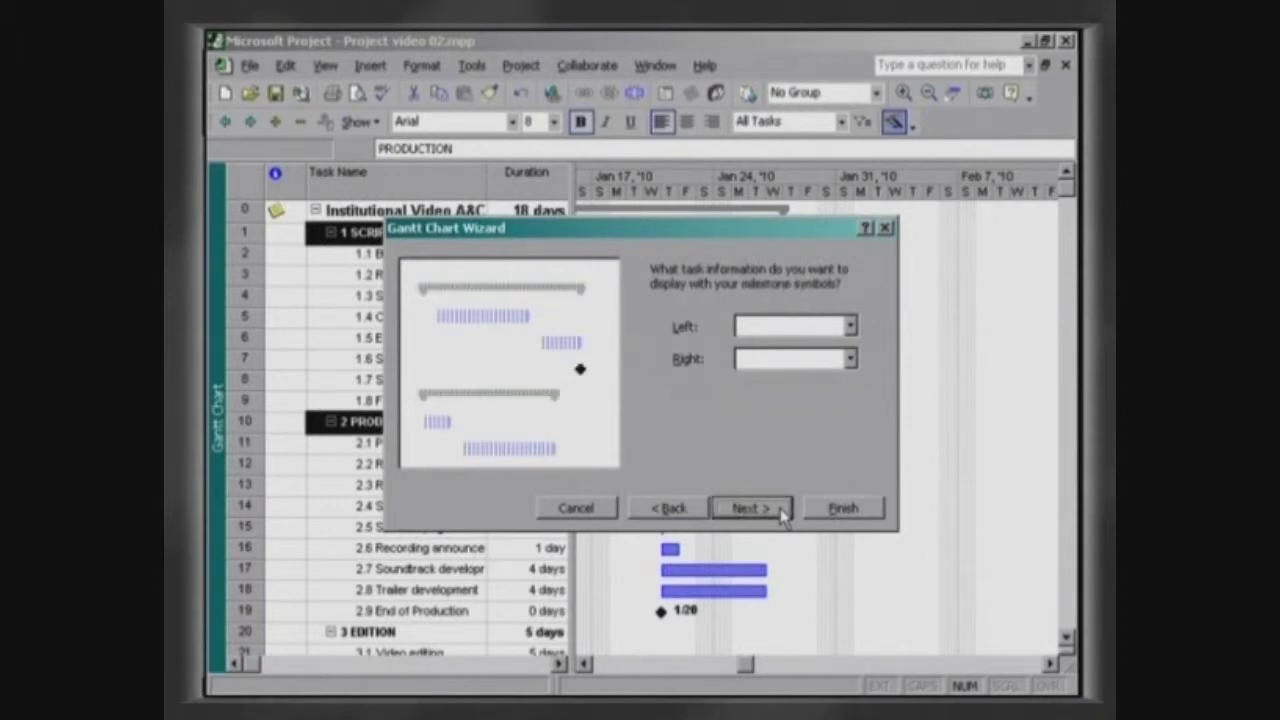
left_click(881, 362)
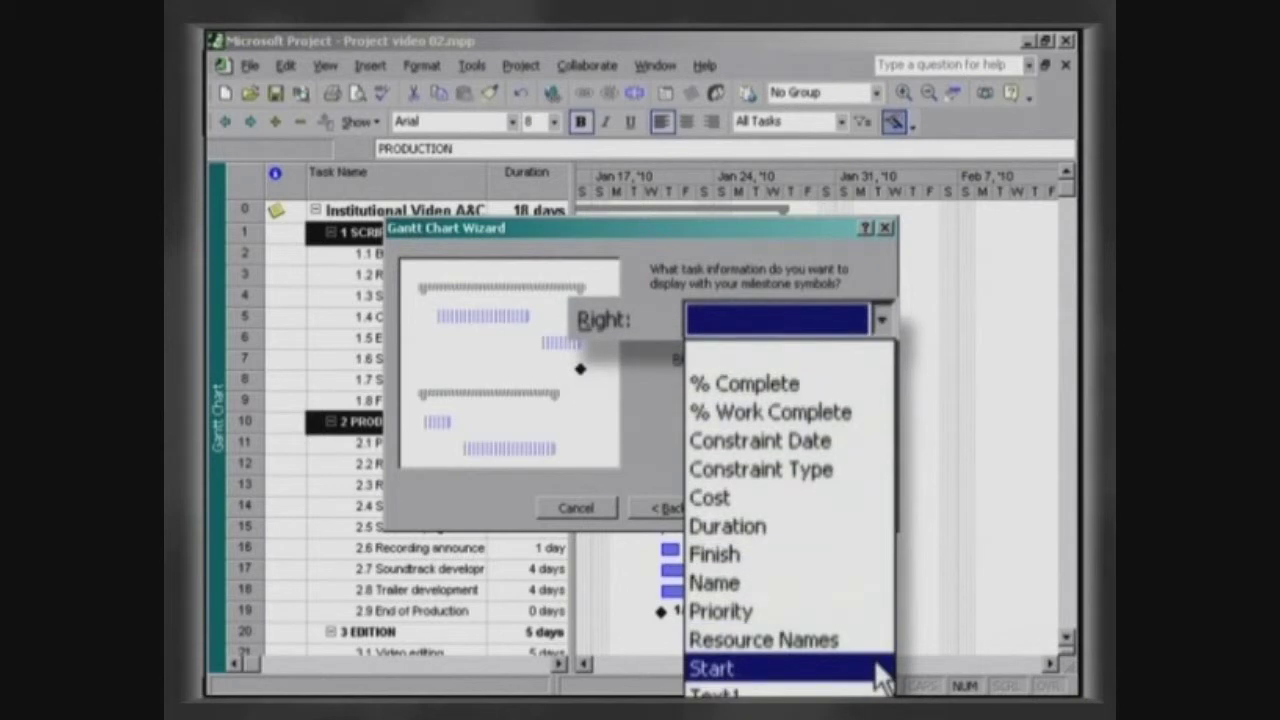
left_click(874, 658)
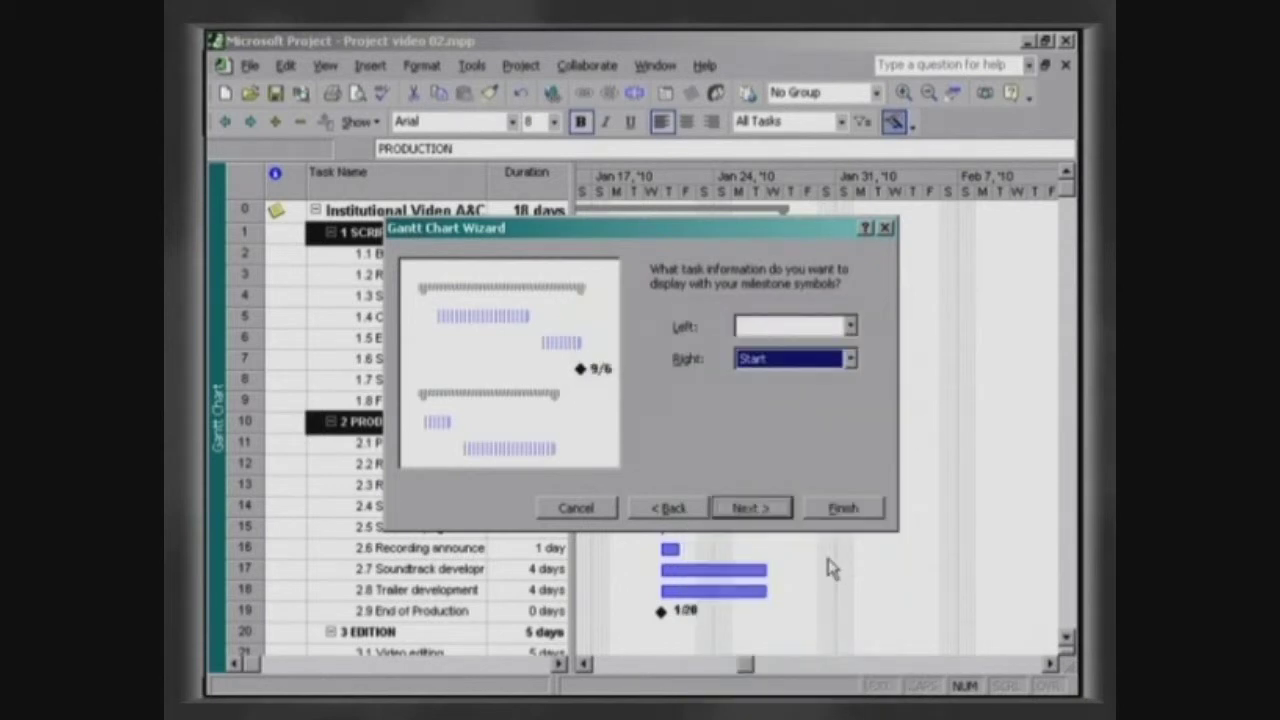
left_click(780, 512)
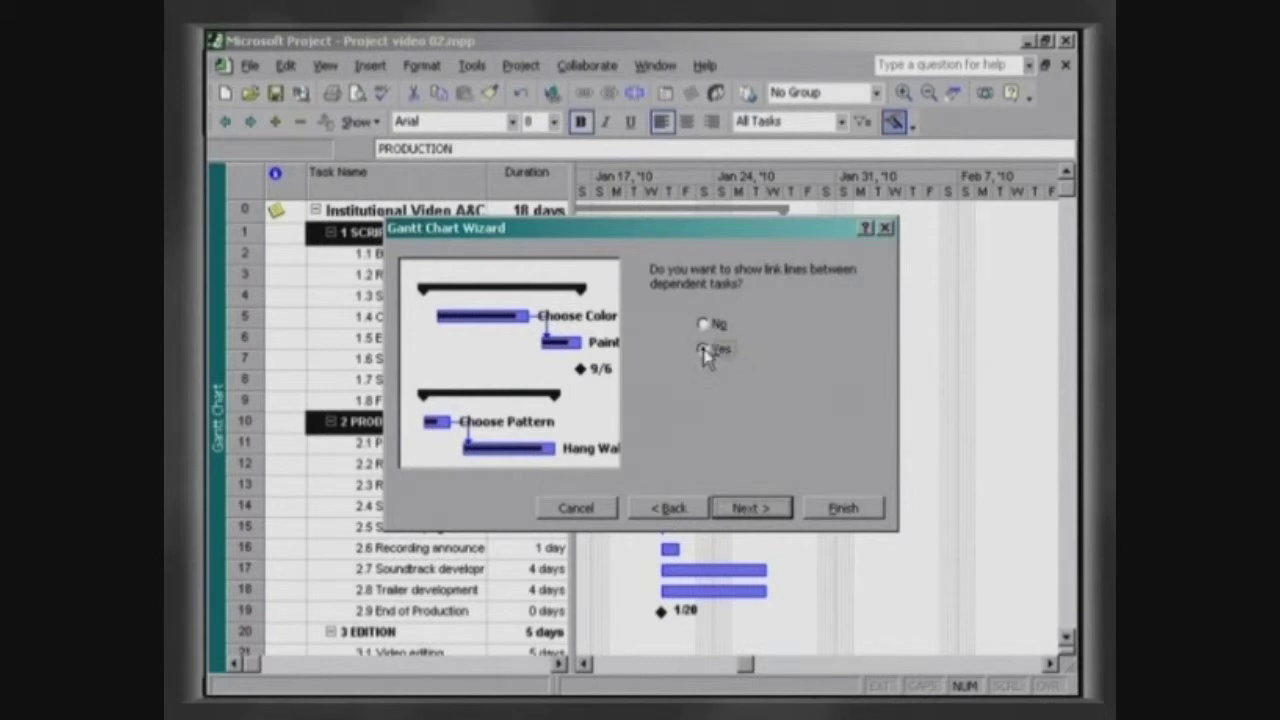
left_click(772, 510)
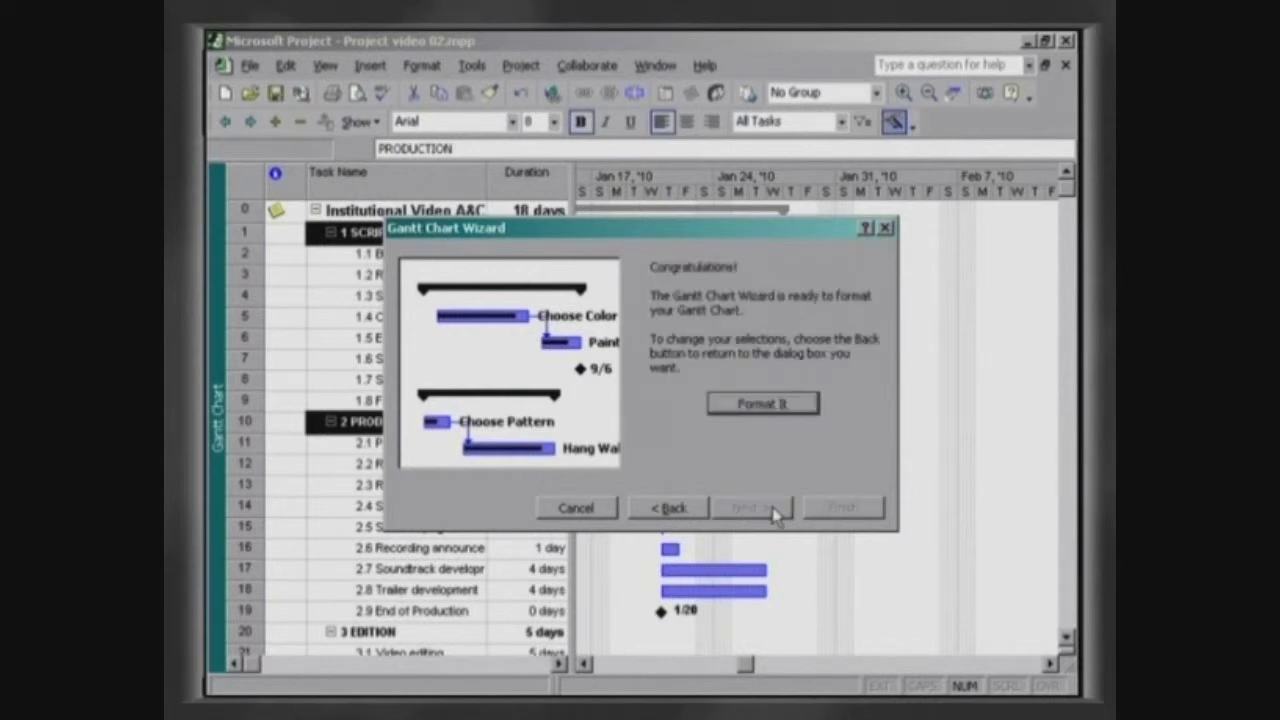
left_click(808, 411)
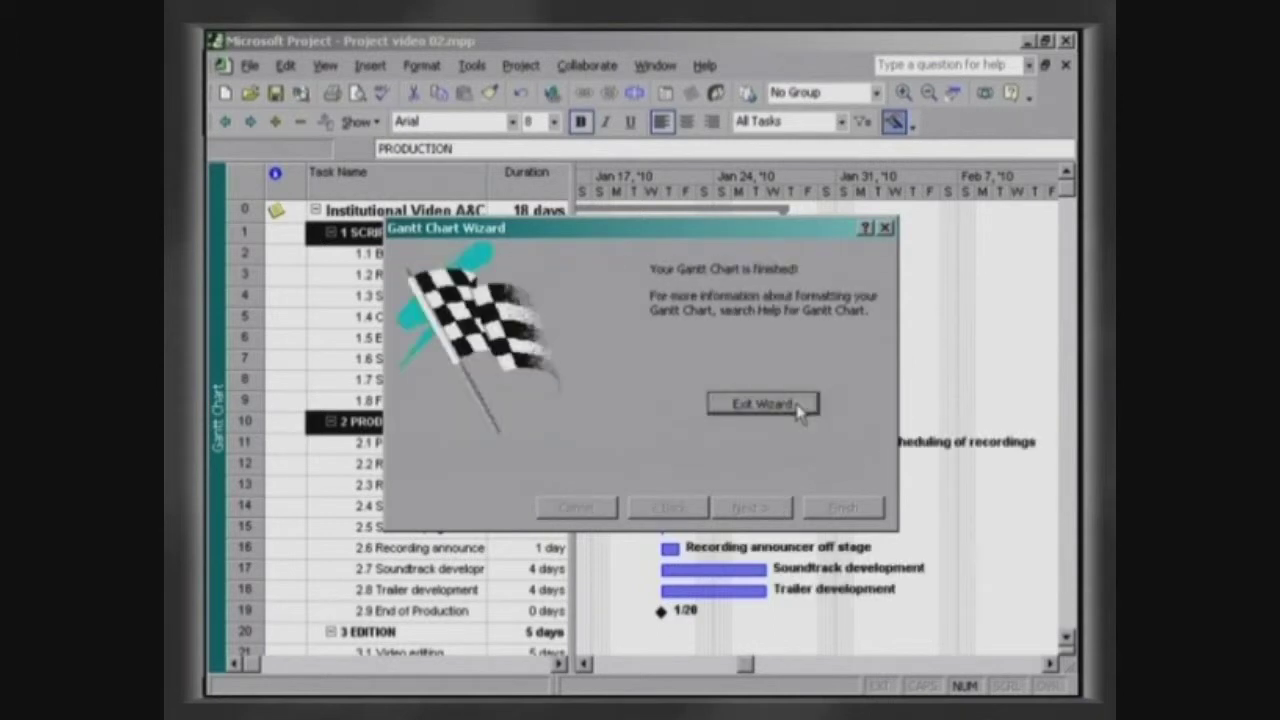
left_click(804, 410)
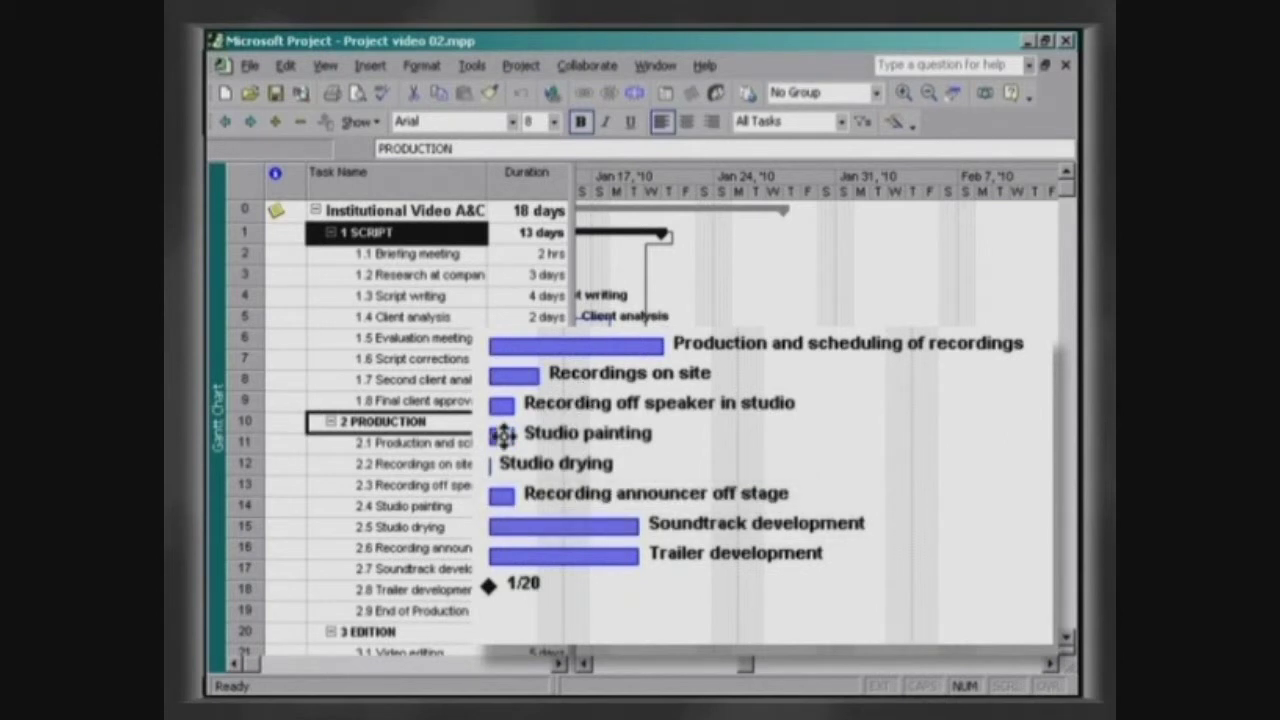
Step: Link the Production subtasks after Production and scheduling, feeding into the End of Production milestone
left_click(502, 433)
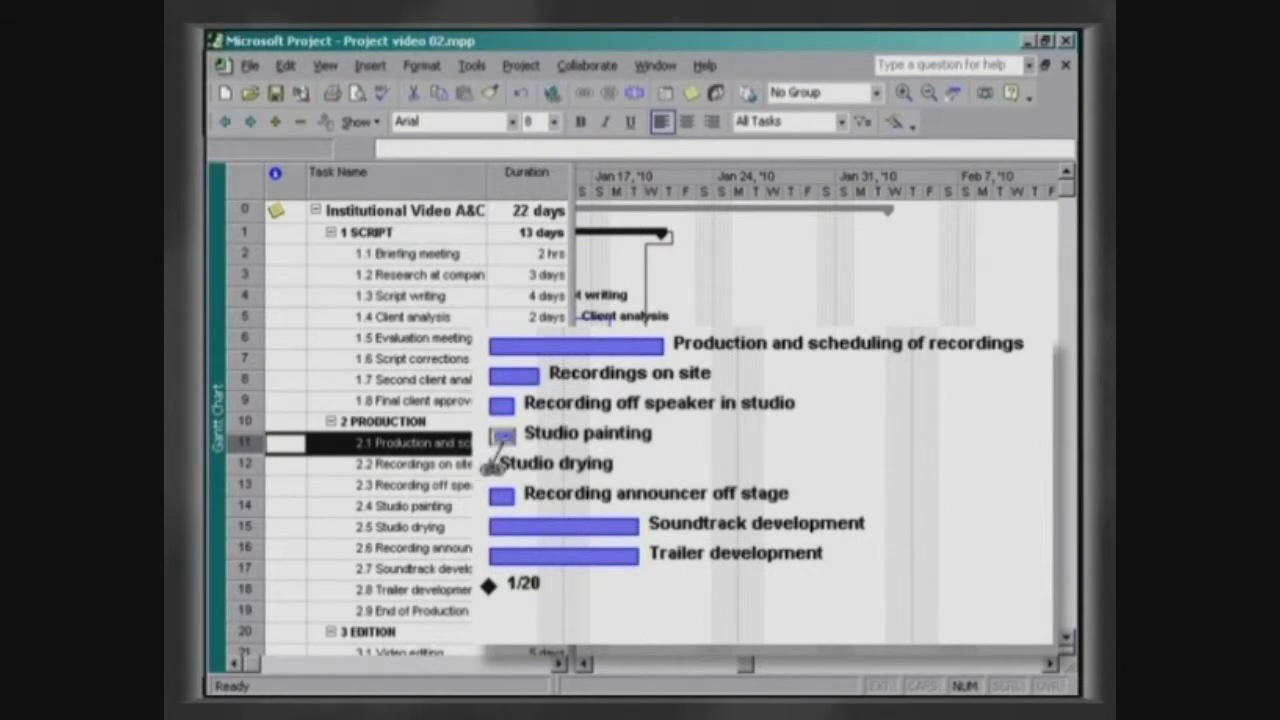
left_click_drag(492, 467, 498, 480)
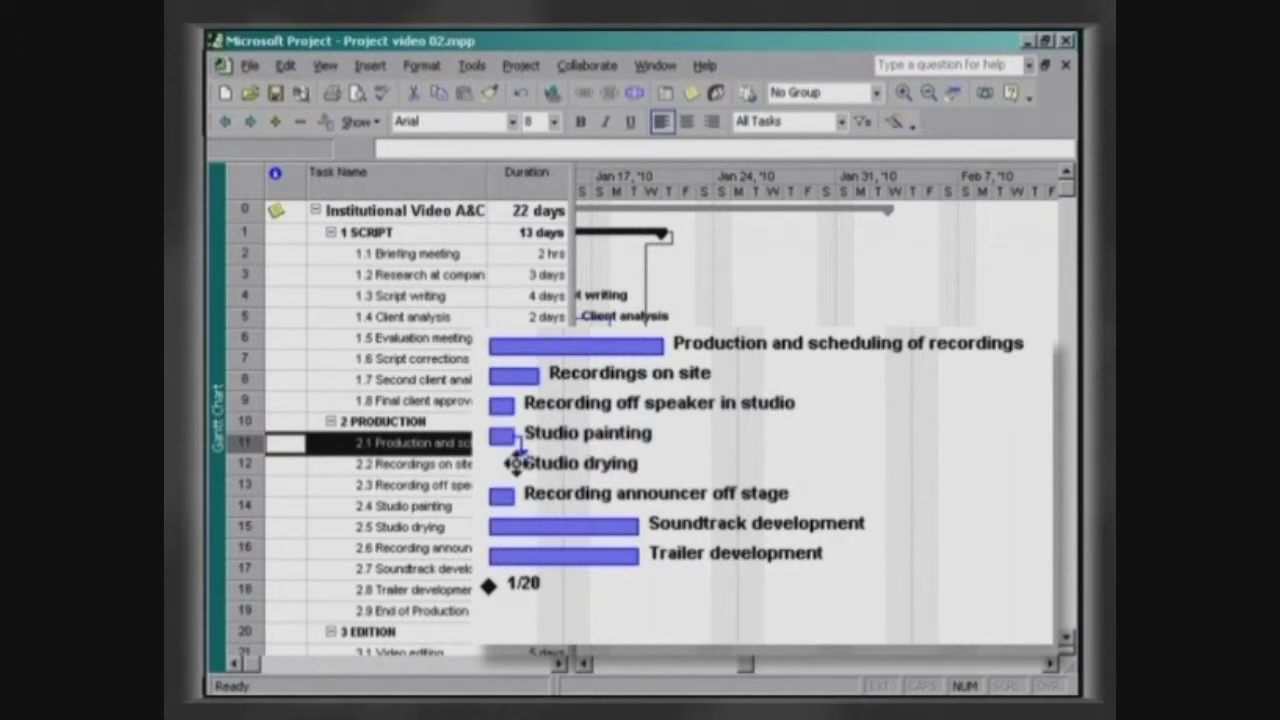
left_click_drag(503, 494, 504, 497)
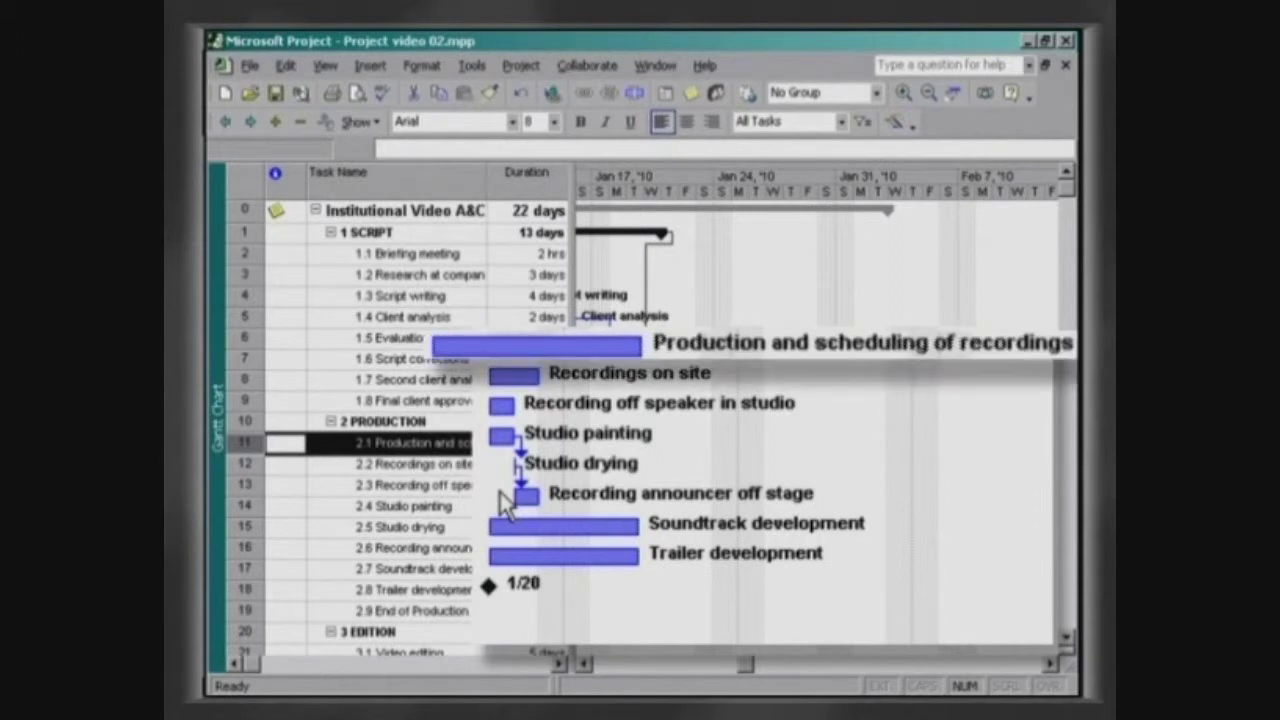
left_click_drag(525, 338, 502, 405)
left_click_drag(504, 345, 505, 438)
left_click_drag(503, 346, 514, 554)
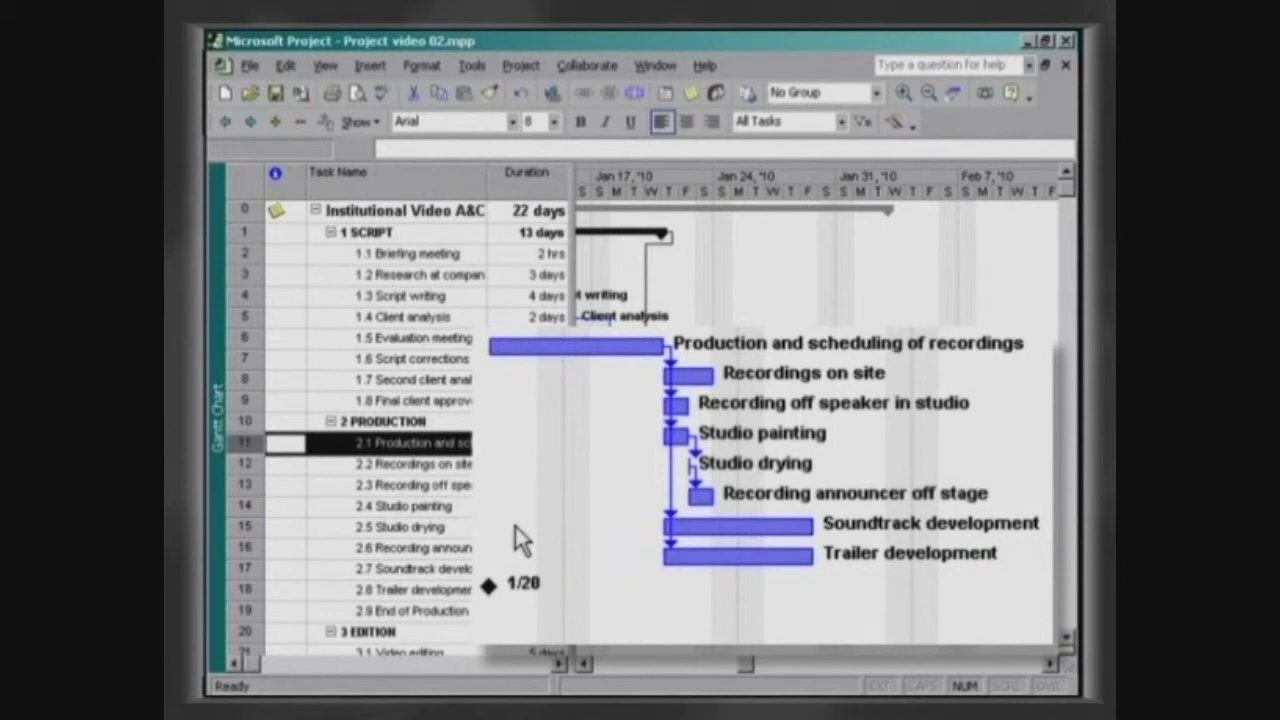
left_click_drag(672, 525, 487, 587)
left_click_drag(700, 557, 811, 589)
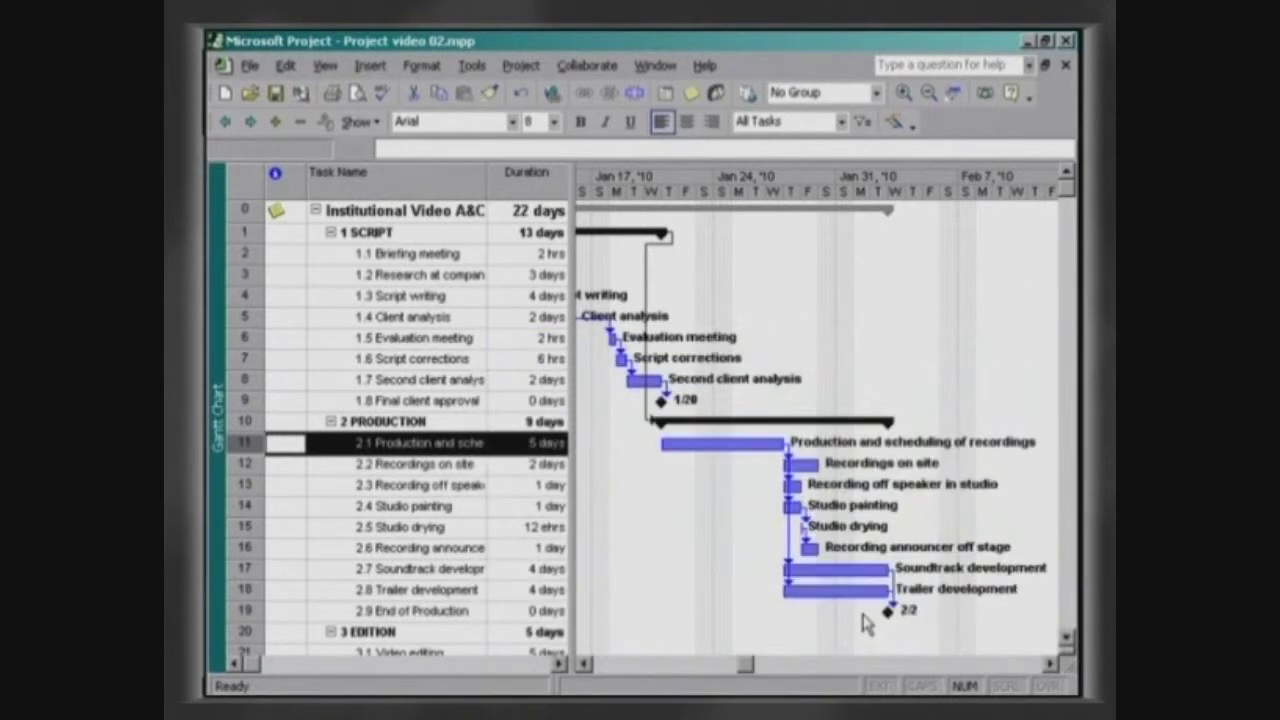
Step: Link the PRODUCTION summary bar to EDITION, then select Edition tasks 3.1–3.4
left_click(587, 665)
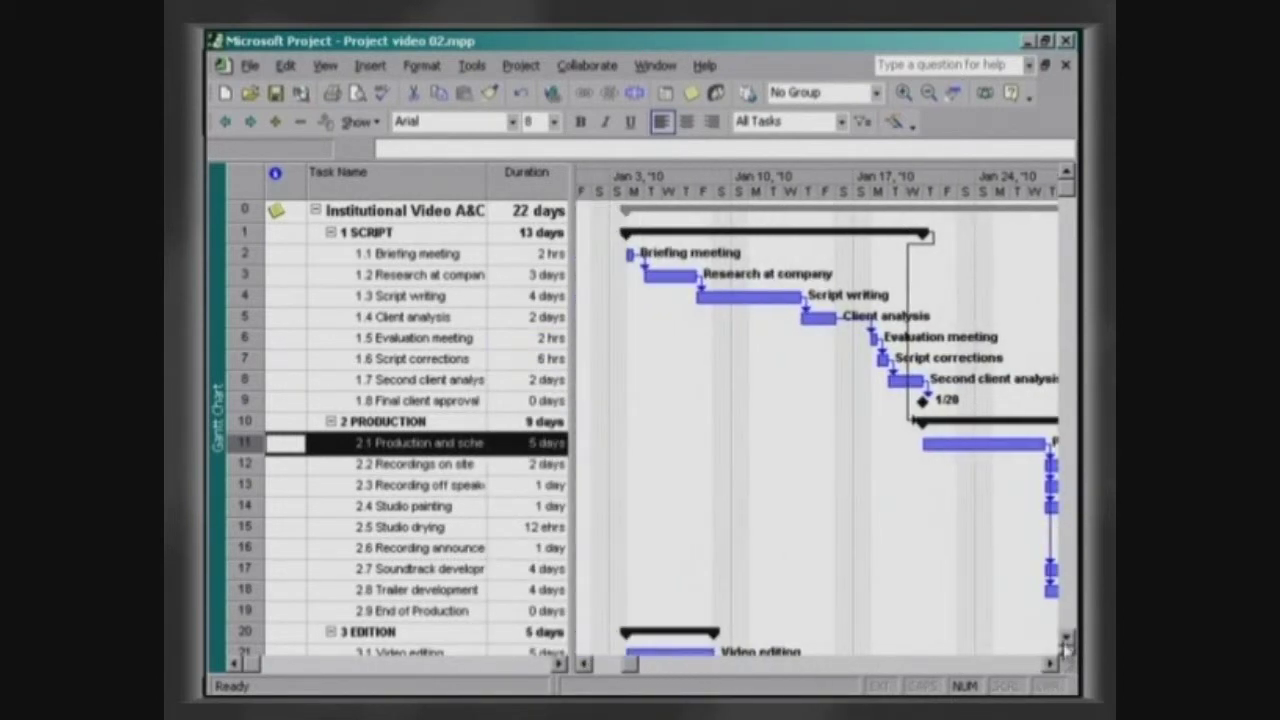
left_click(1064, 640)
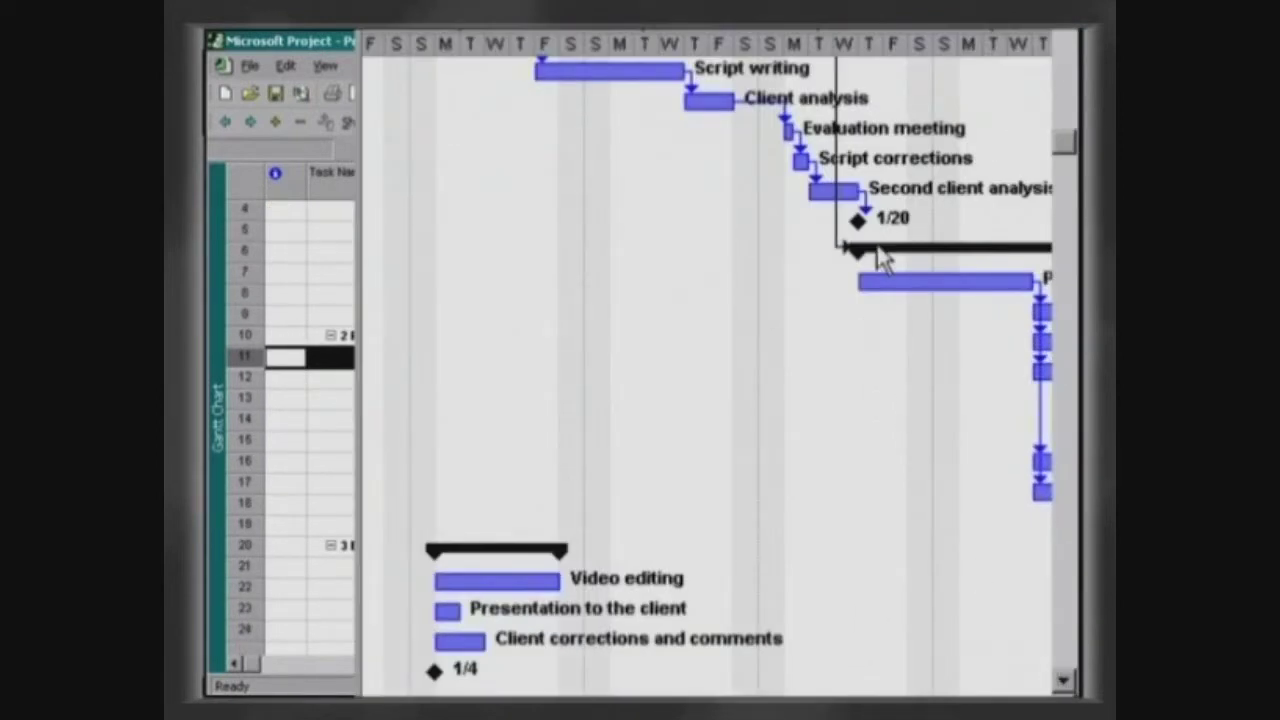
left_click_drag(871, 253, 492, 549)
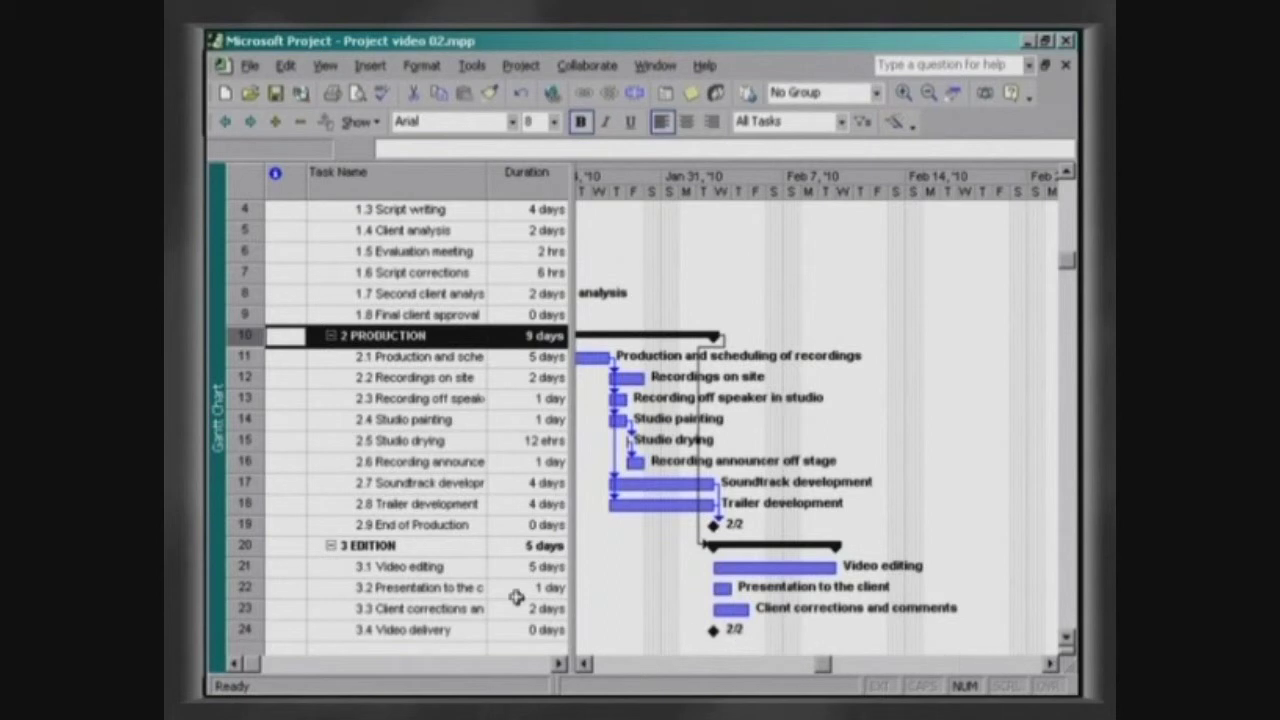
left_click_drag(452, 572, 452, 629)
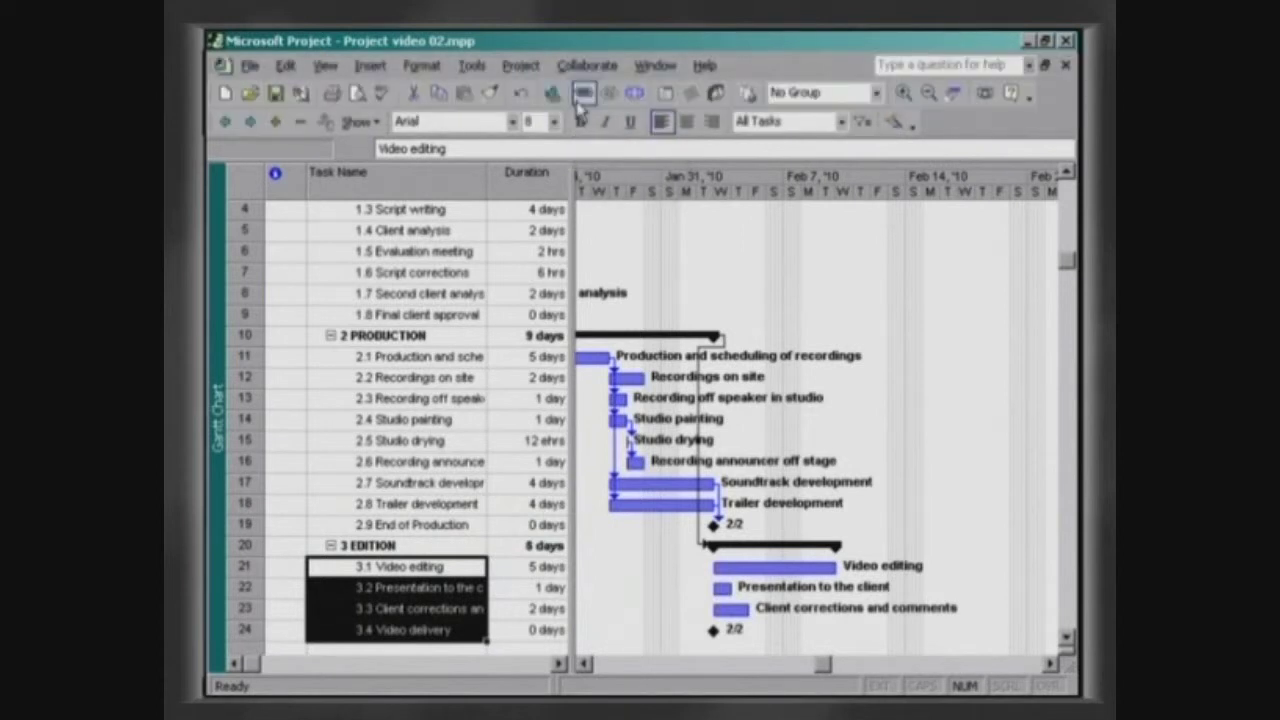
Step: Link Edition tasks 3.1–3.4 in sequence, moving Video delivery to 2/12
left_click(582, 96)
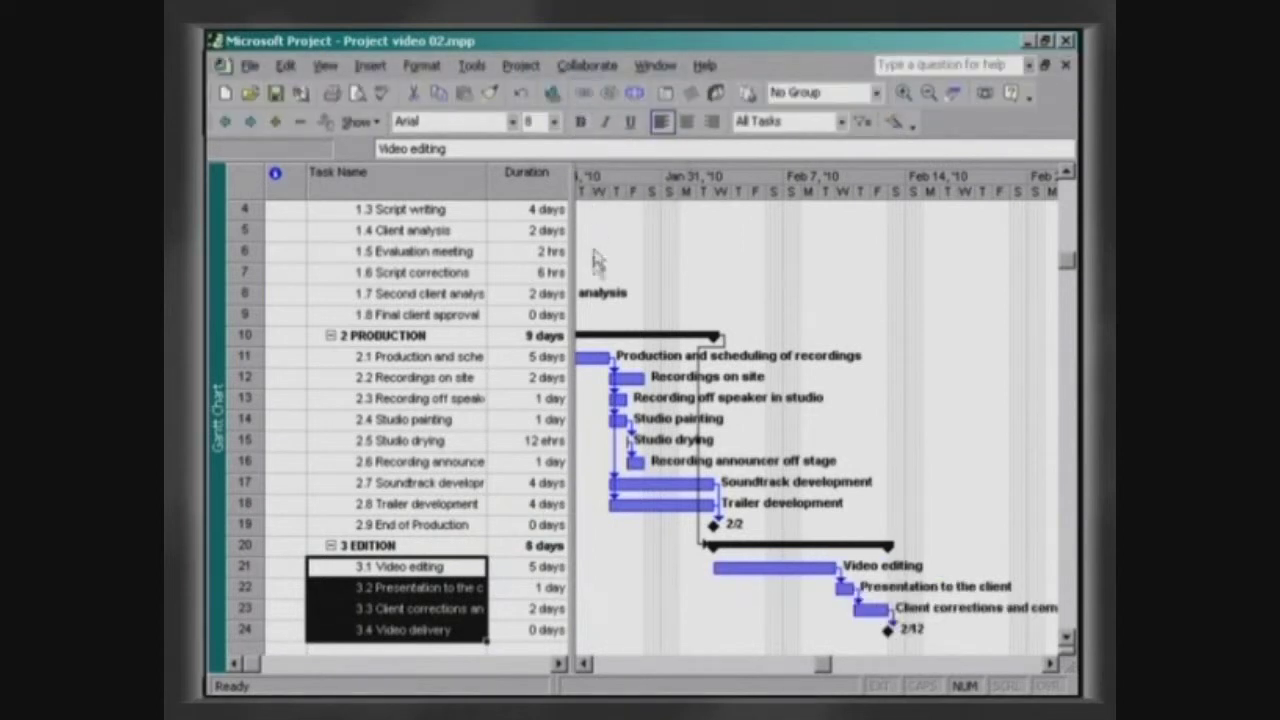
left_click(584, 664)
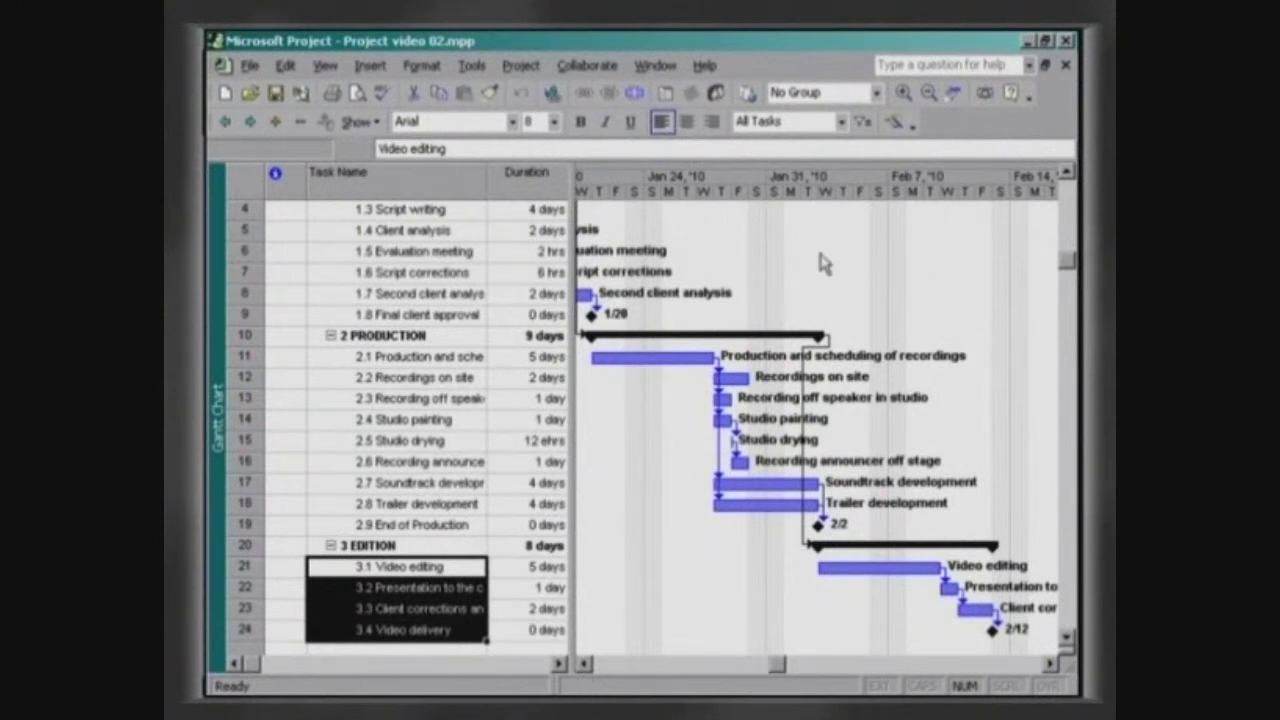
Step: Apply the Gantt Chart Wizard's Critical path style to the chart
left_click(890, 144)
left_click(768, 509)
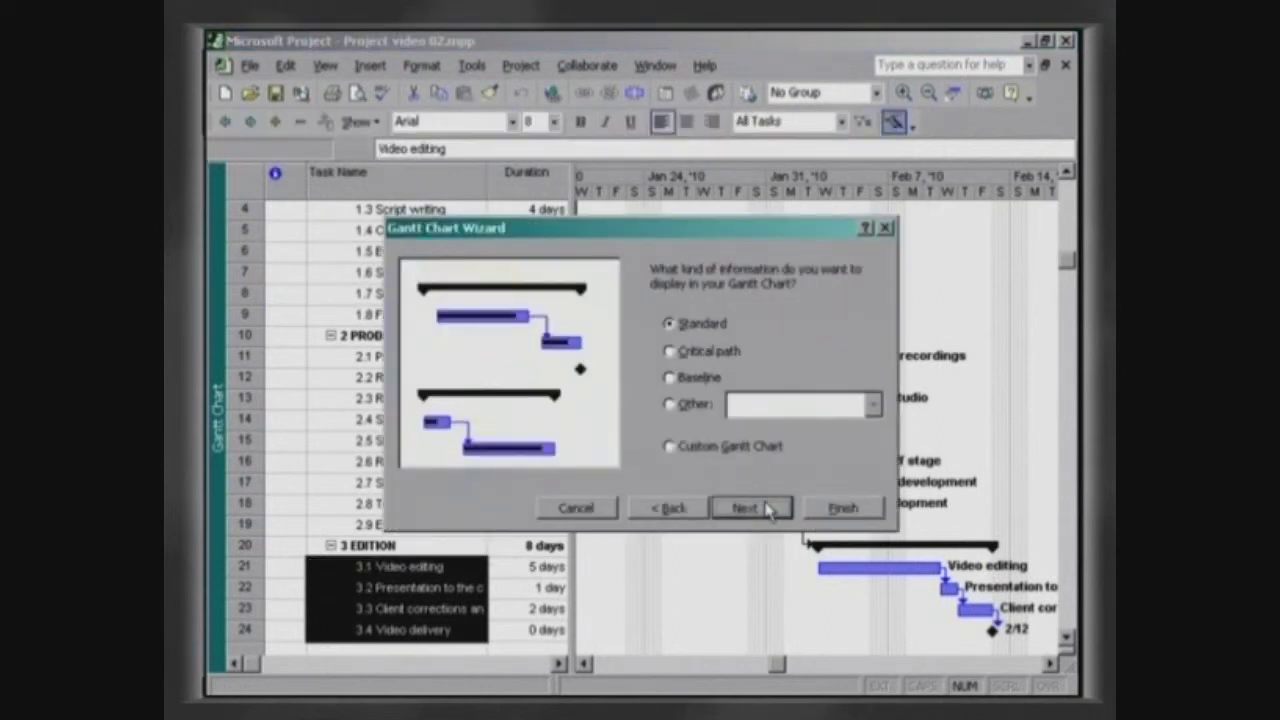
left_click(668, 346)
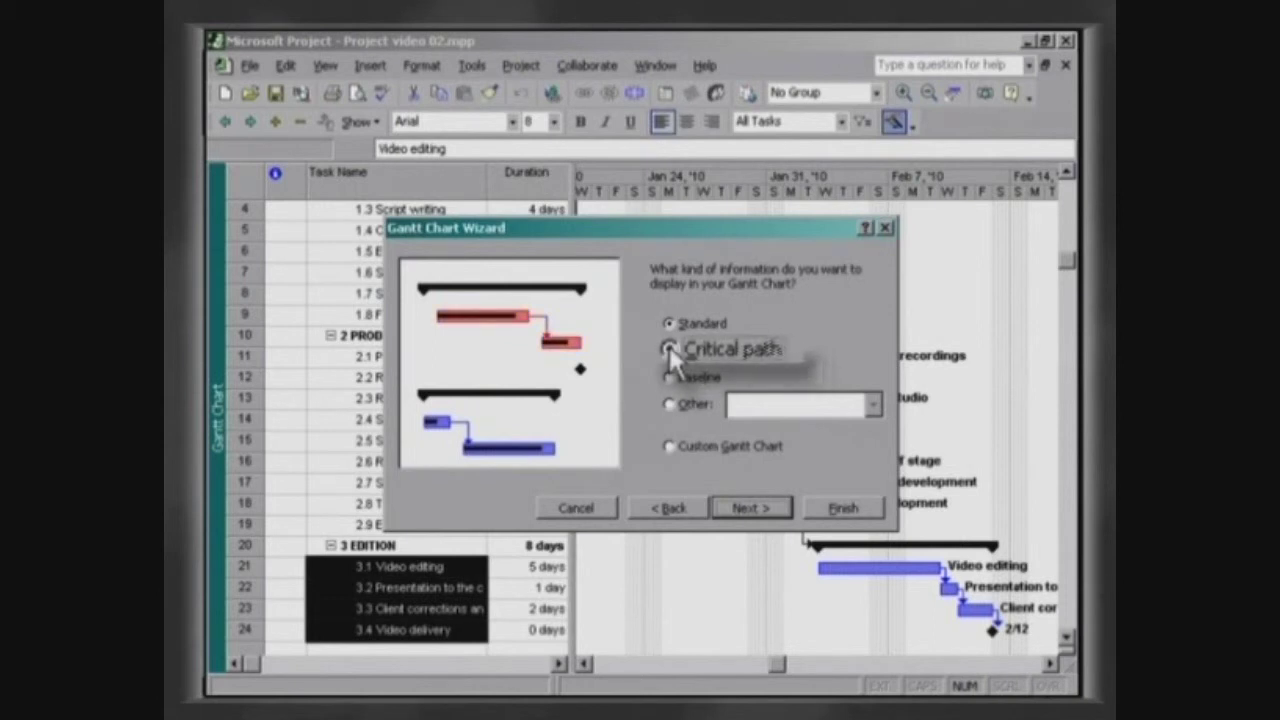
left_click(843, 508)
left_click(810, 405)
left_click(810, 418)
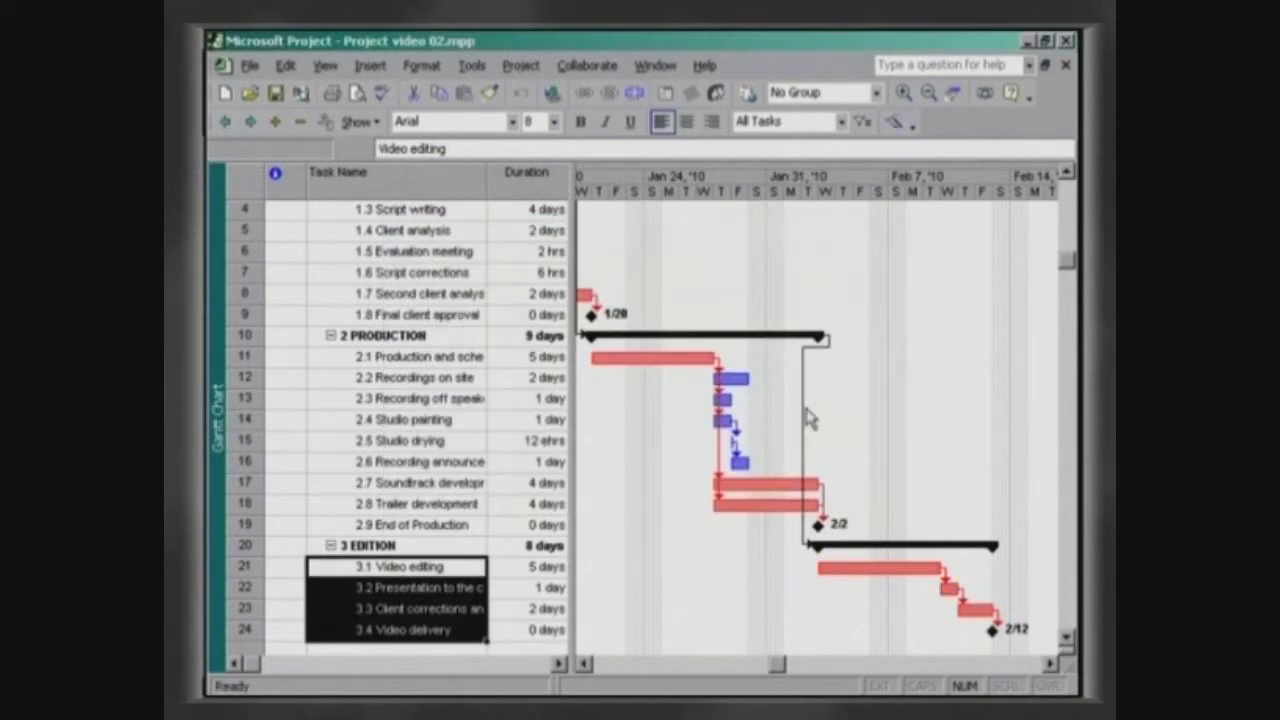